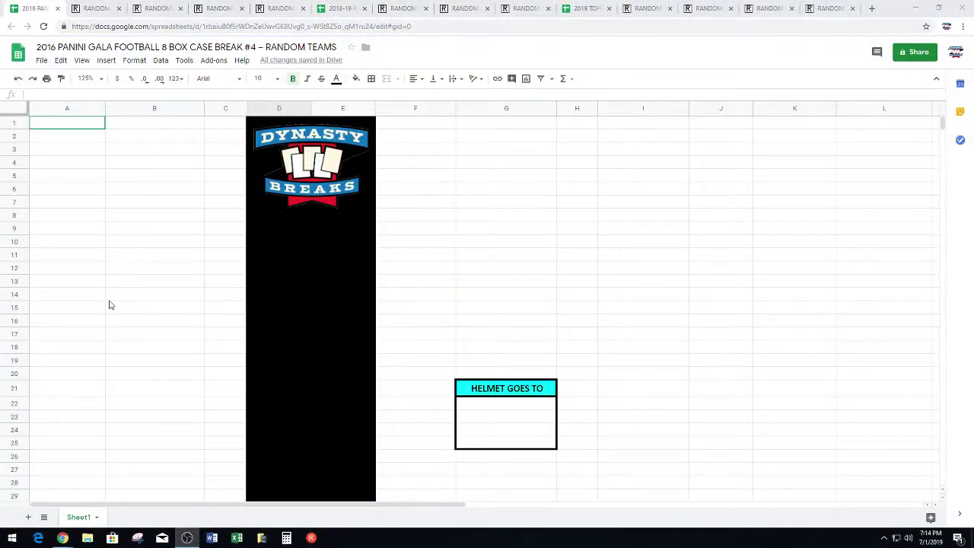
Select and copy the 31 spot names in A51:A81
scroll(108, 305, down, 10)
scroll(107, 292, down, 6)
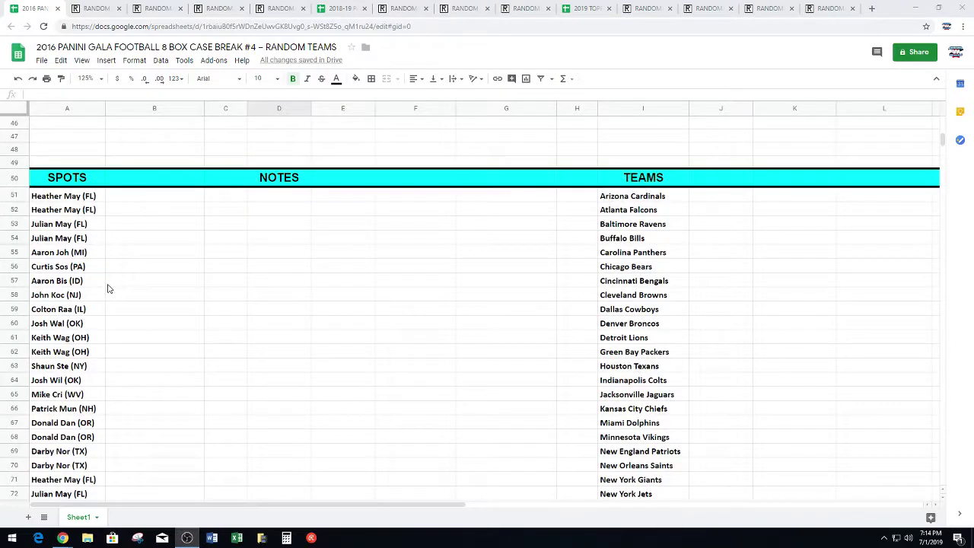
scroll(106, 285, up, 1)
mouse_move(92, 175)
mouse_down()
mouse_move(98, 300)
mouse_move(75, 461)
mouse_move(83, 512)
mouse_move(69, 517)
mouse_move(71, 424)
mouse_up()
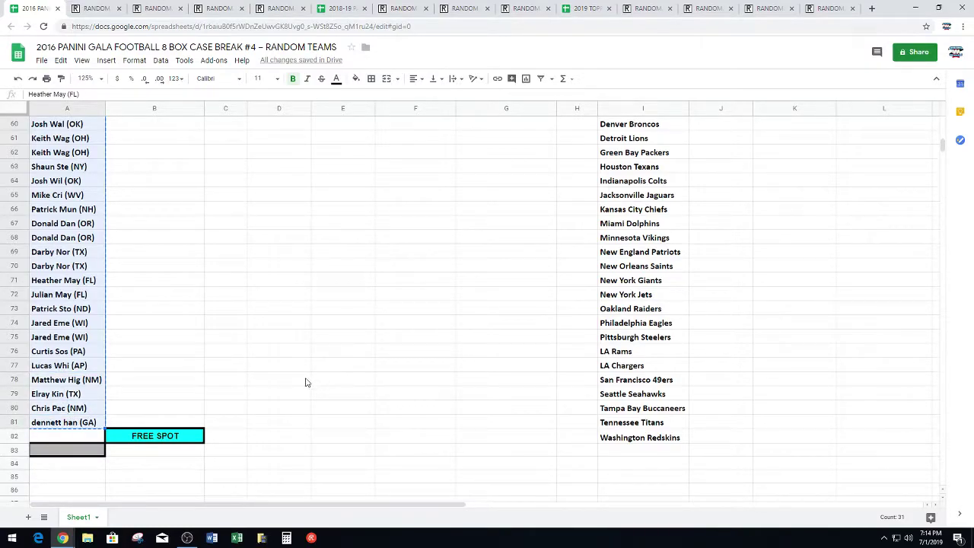
scroll(271, 362, up, 5)
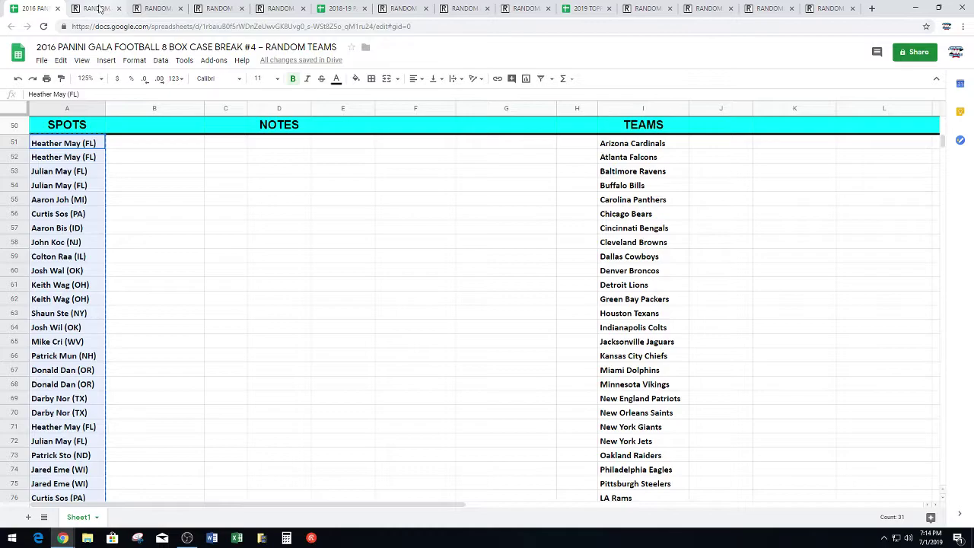
Paste the spot names into the RANDOM.ORG list randomizer's entry box
click(96, 8)
scroll(191, 245, down, 3)
right_click(191, 246)
click(215, 324)
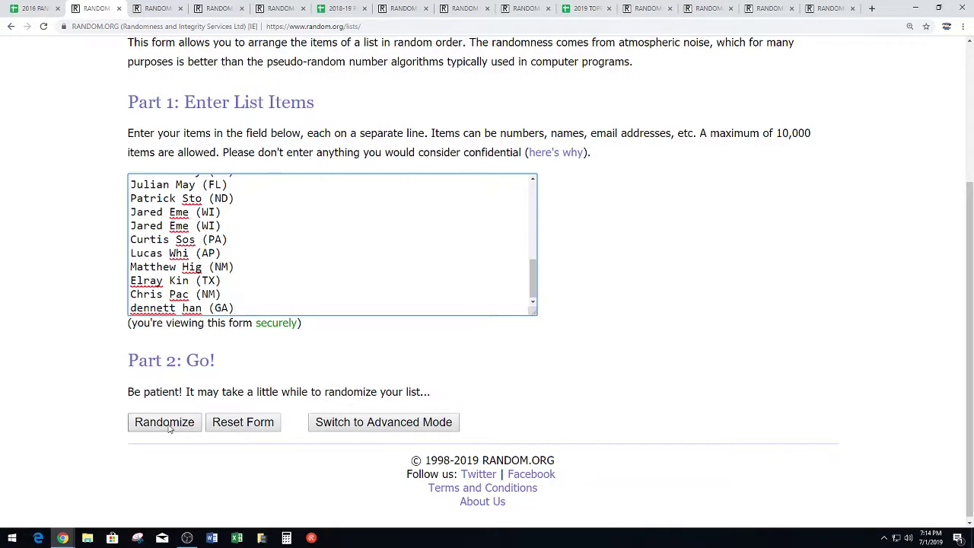
Randomize the 31 spot names, then reshuffle until they have been shuffled 5 times
click(169, 426)
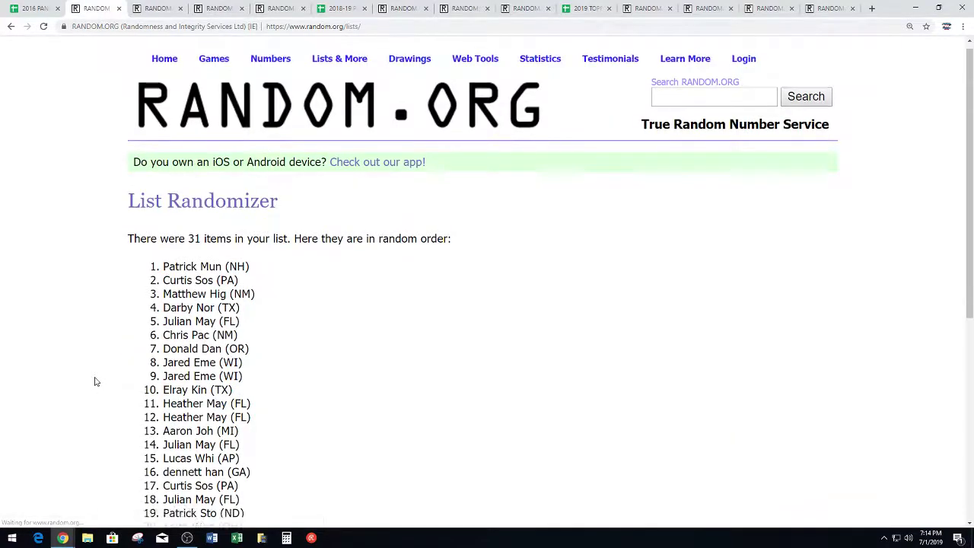
scroll(95, 381, down, 5)
click(147, 436)
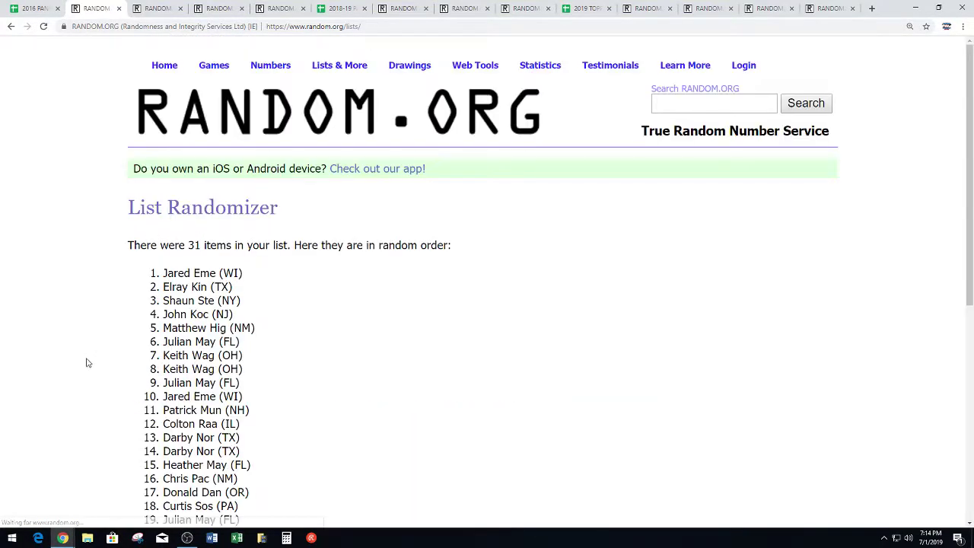
scroll(86, 363, down, 5)
click(144, 468)
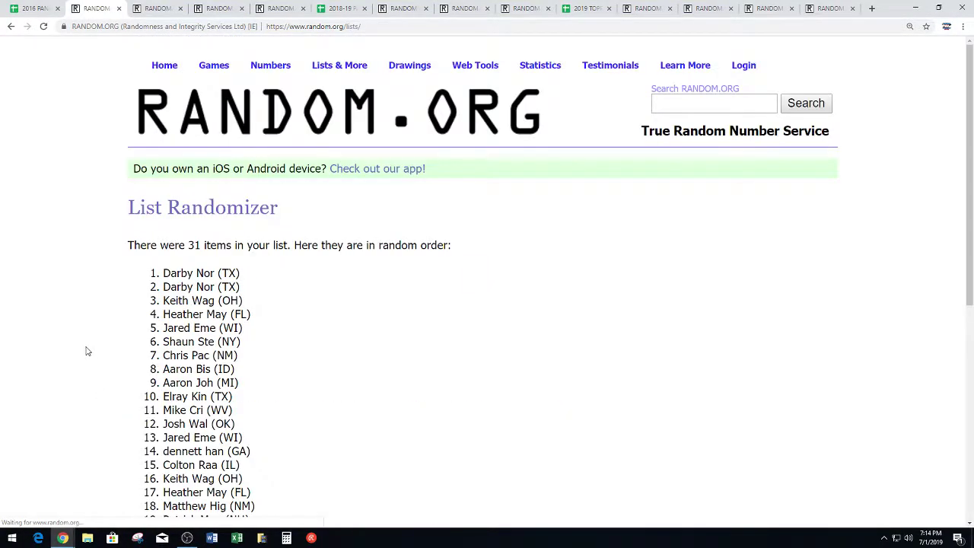
scroll(86, 351, down, 5)
click(148, 419)
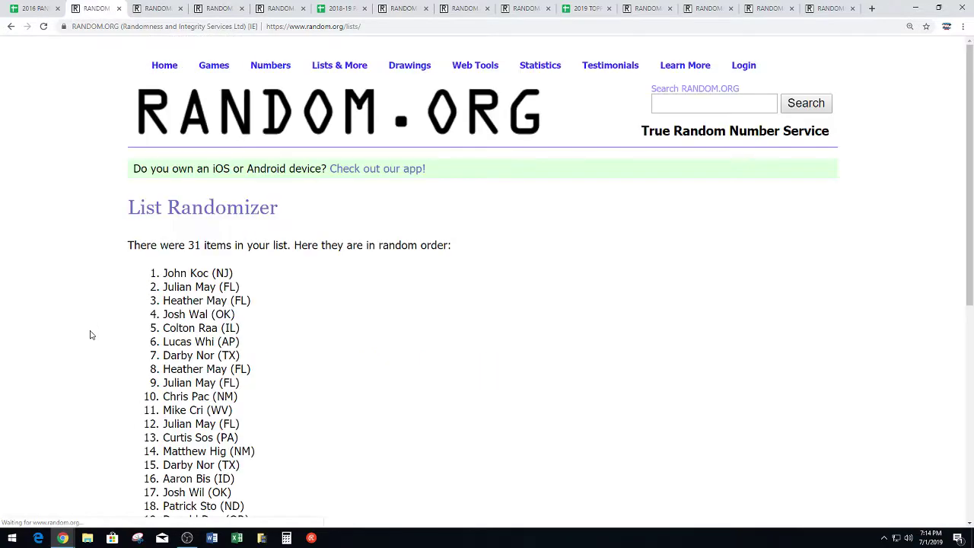
scroll(90, 335, down, 5)
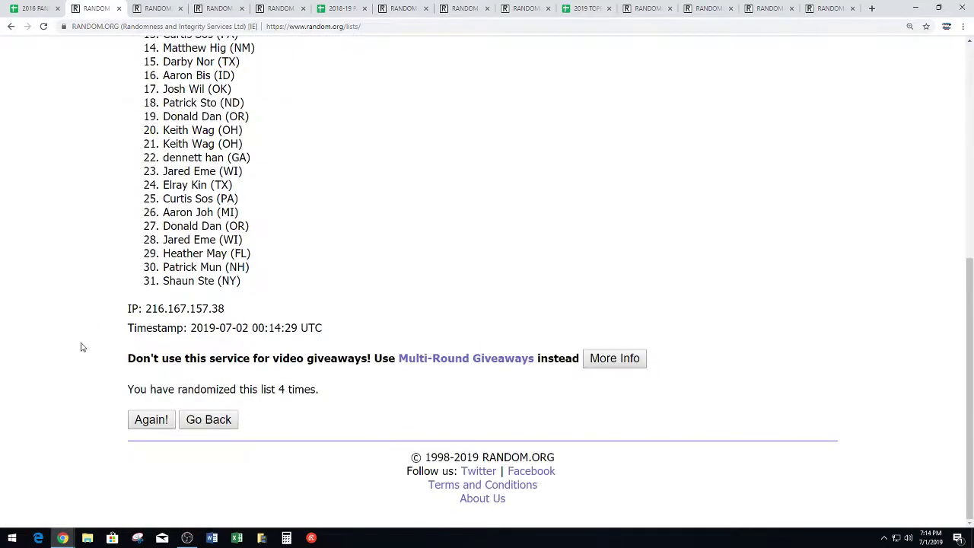
click(154, 423)
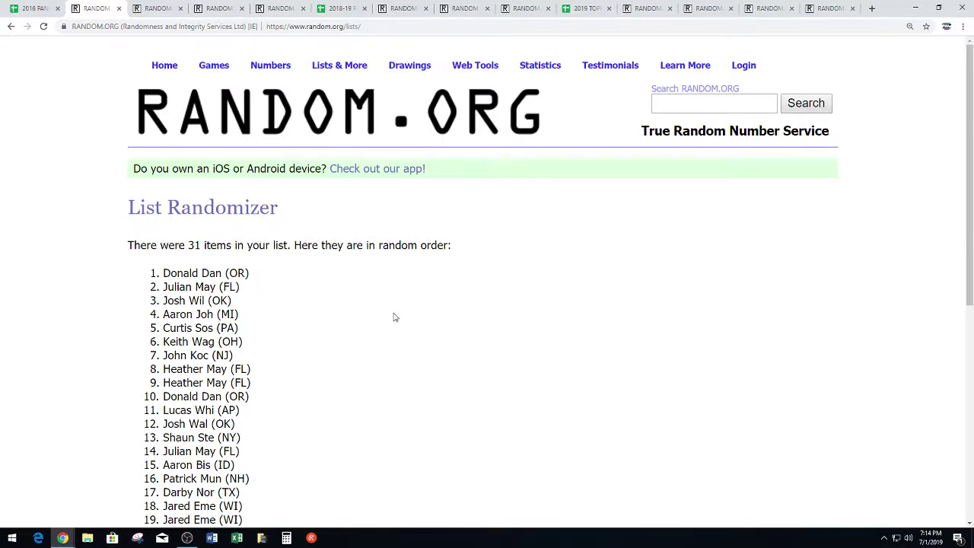
Highlight the first-place name and the 5-times shuffle count in the results
double_click(237, 273)
click(297, 292)
scroll(348, 302, down, 5)
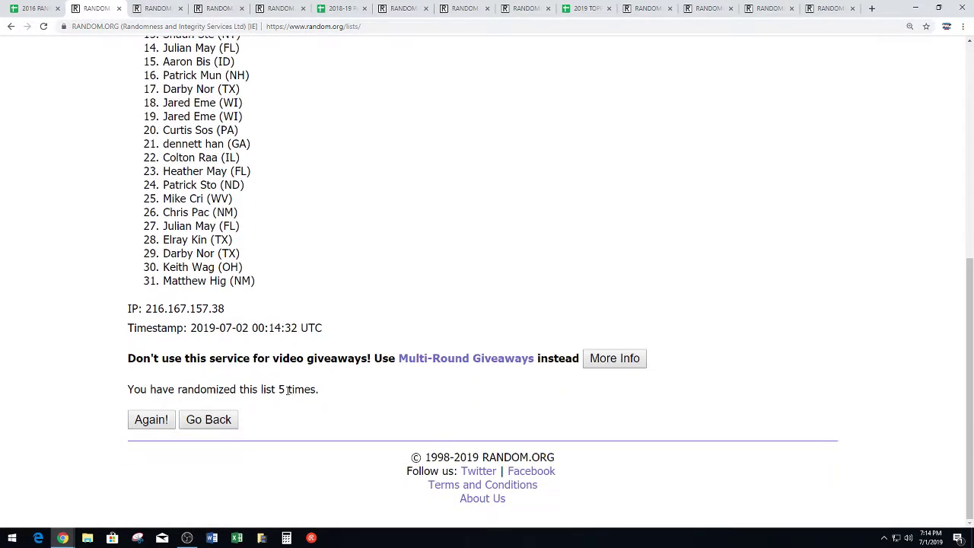
drag(288, 389, 329, 402)
click(394, 270)
scroll(384, 306, up, 3)
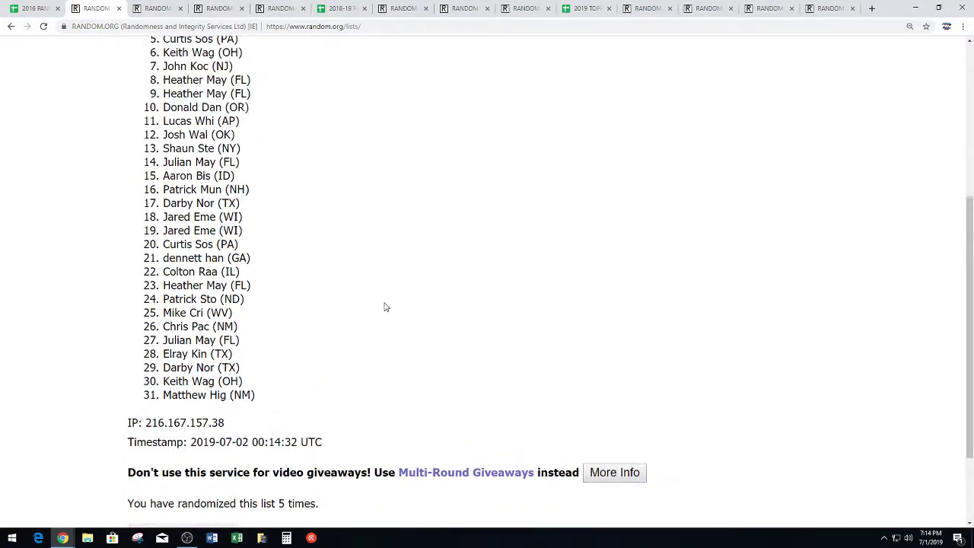
scroll(384, 306, up, 2)
Fill the free spot A82 with the first-place name from A67
click(32, 10)
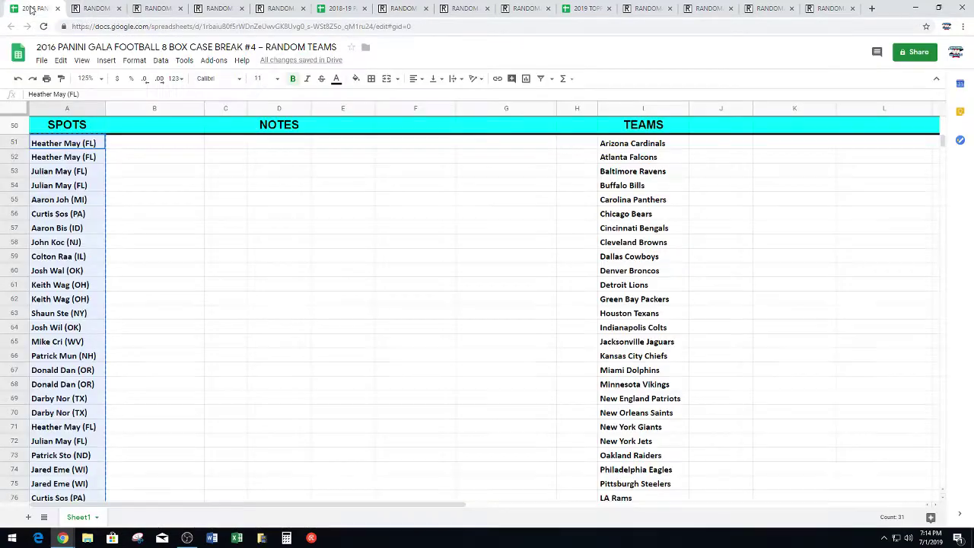
scroll(179, 267, down, 2)
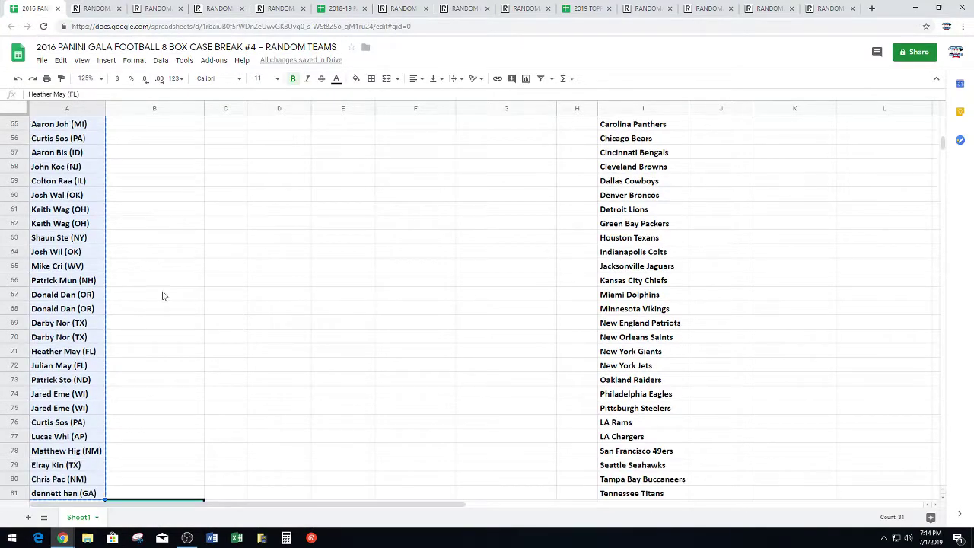
click(163, 293)
scroll(87, 445, down, 1)
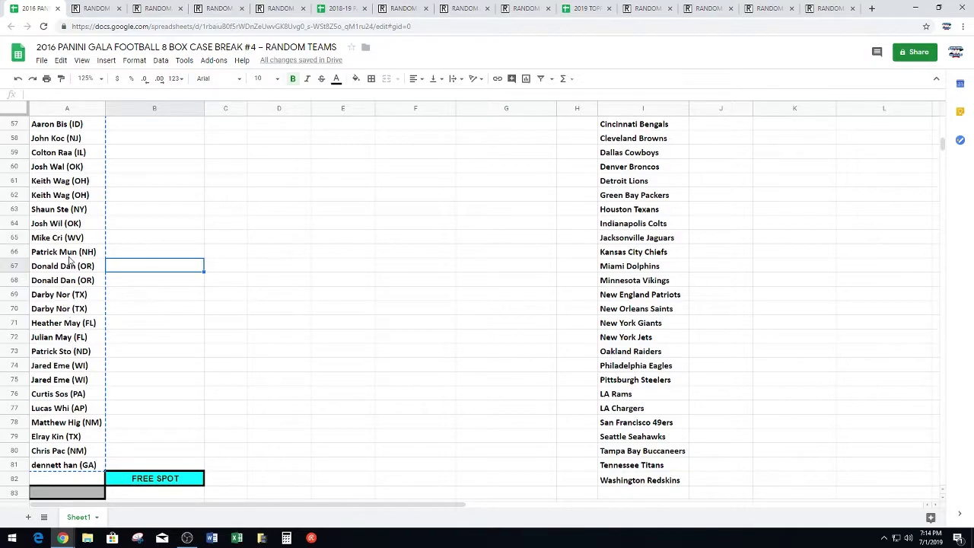
scroll(70, 294, up, 3)
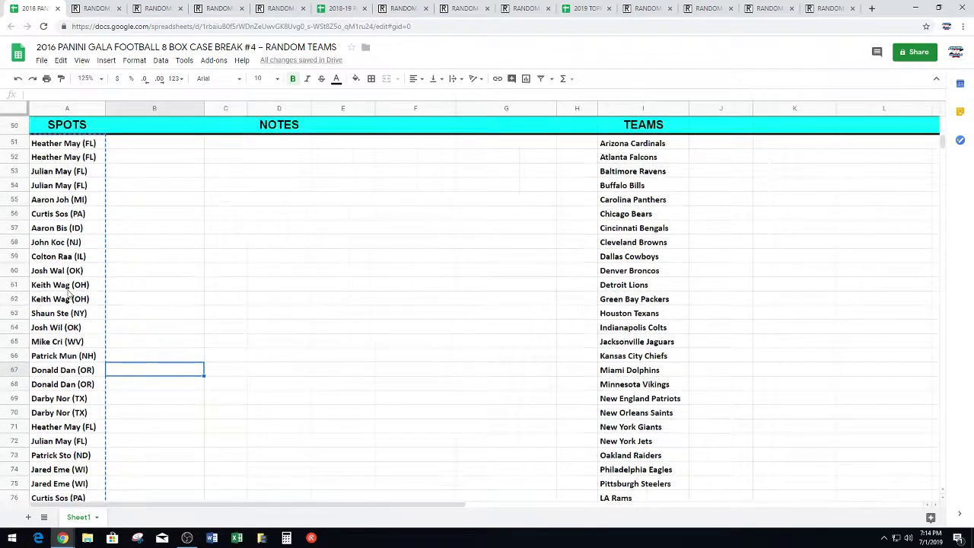
scroll(76, 328, down, 1)
key(Left)
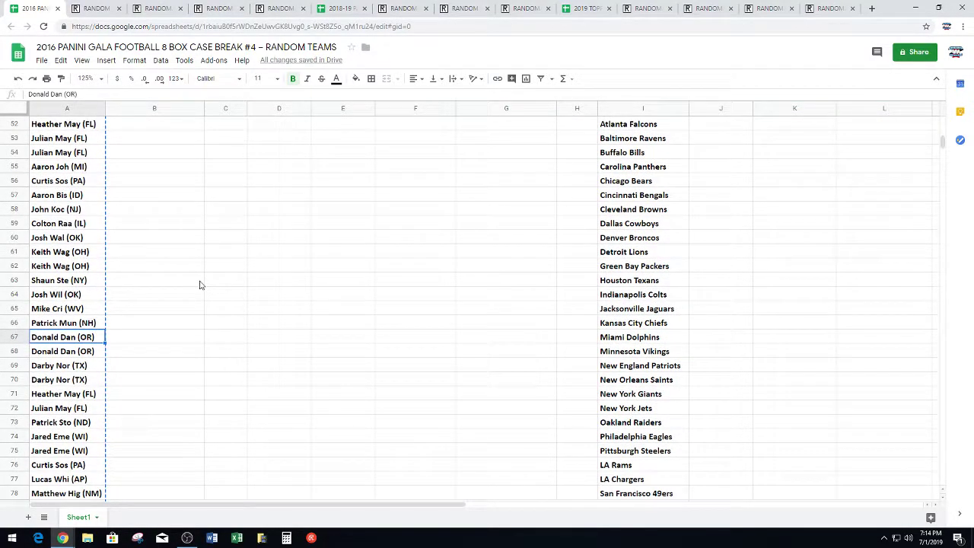
scroll(90, 411, down, 3)
click(90, 411)
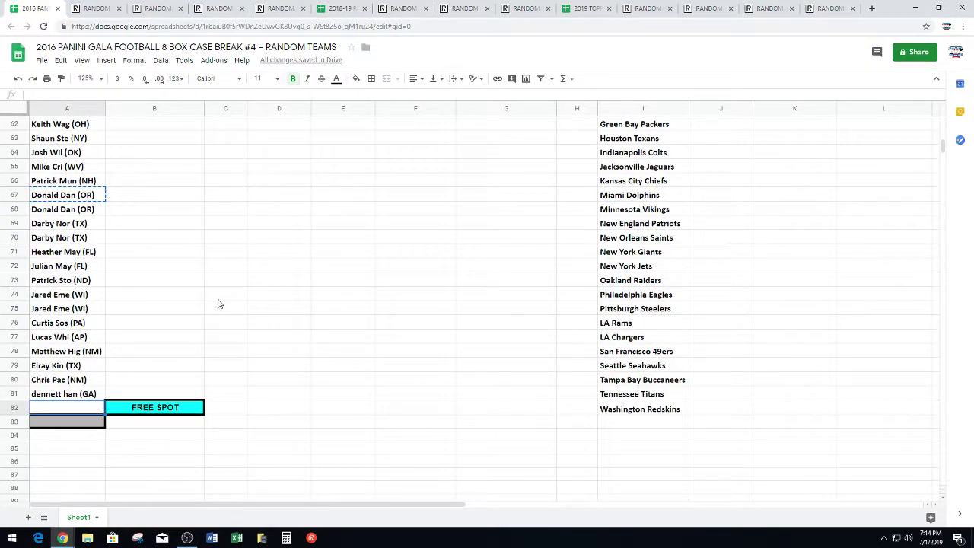
key(ctrl+v)
click(215, 269)
Select and copy all 32 spot names in A51:A82 for a fresh randomizer
scroll(220, 273, up, 4)
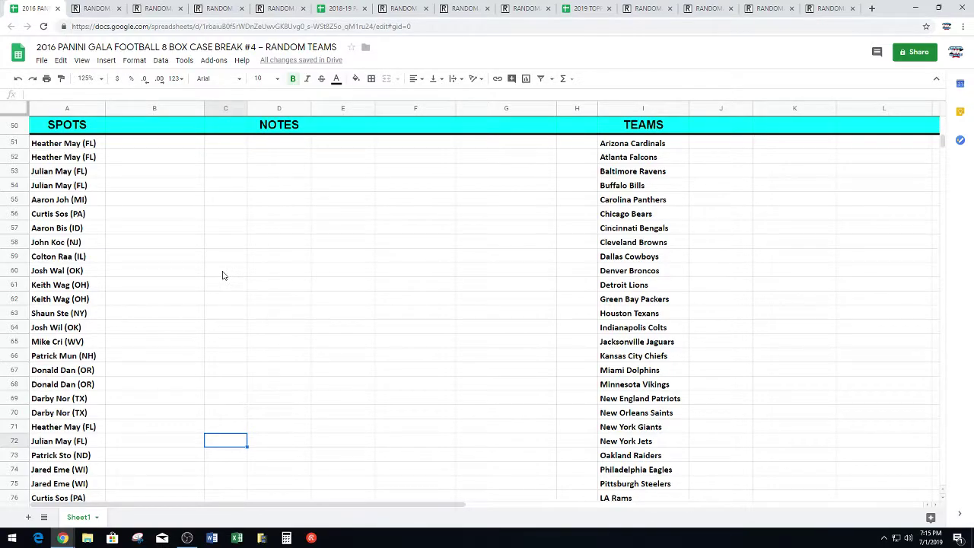
mouse_move(87, 144)
mouse_down()
mouse_move(72, 461)
mouse_move(82, 518)
mouse_move(85, 422)
mouse_up()
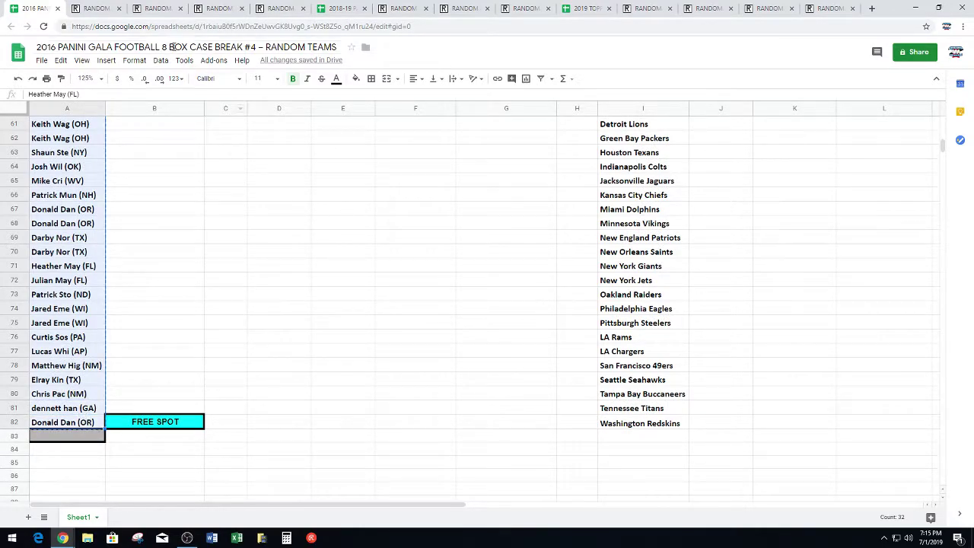
click(155, 11)
Paste the 32 spot names into the empty randomizer and shuffle them five times
scroll(175, 219, down, 3)
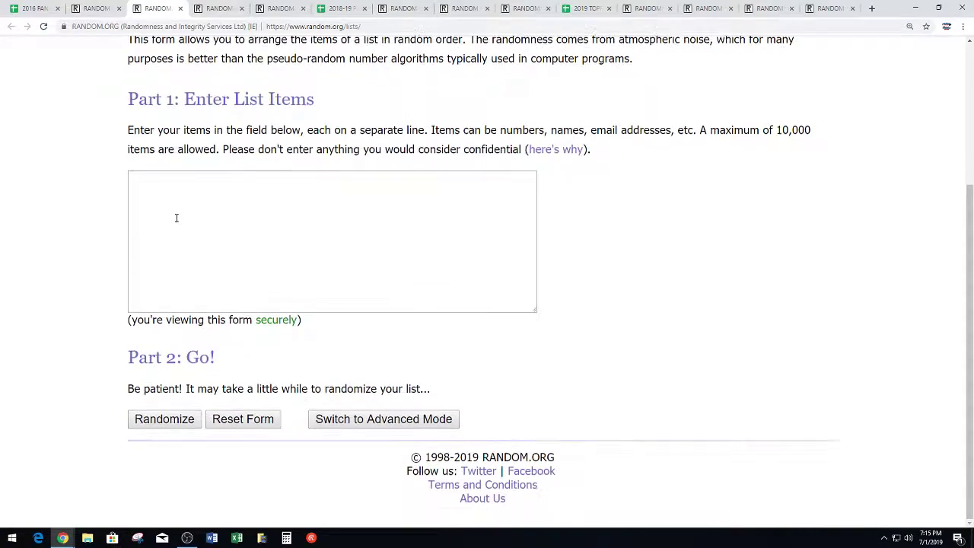
right_click(176, 218)
click(191, 298)
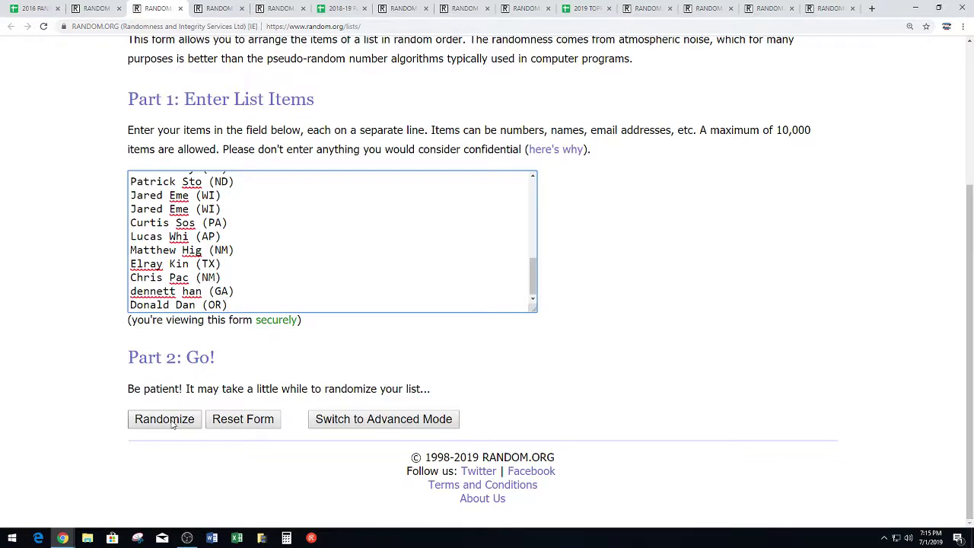
click(172, 424)
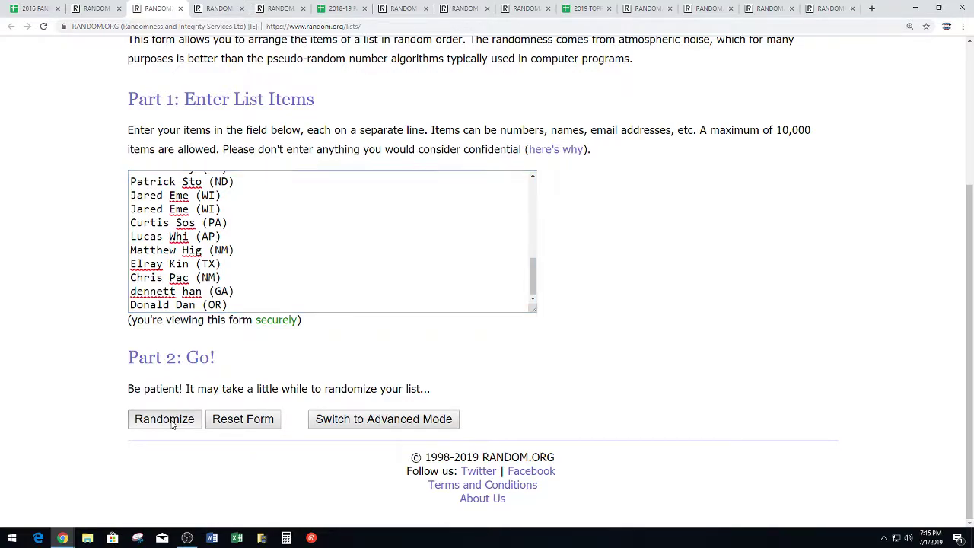
scroll(78, 404, down, 2)
scroll(77, 405, down, 2)
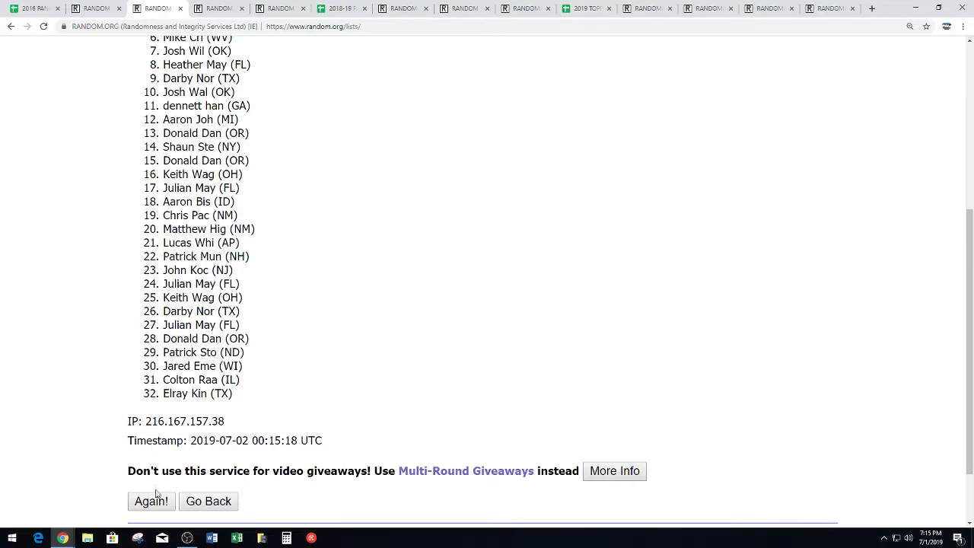
click(150, 501)
scroll(104, 410, down, 5)
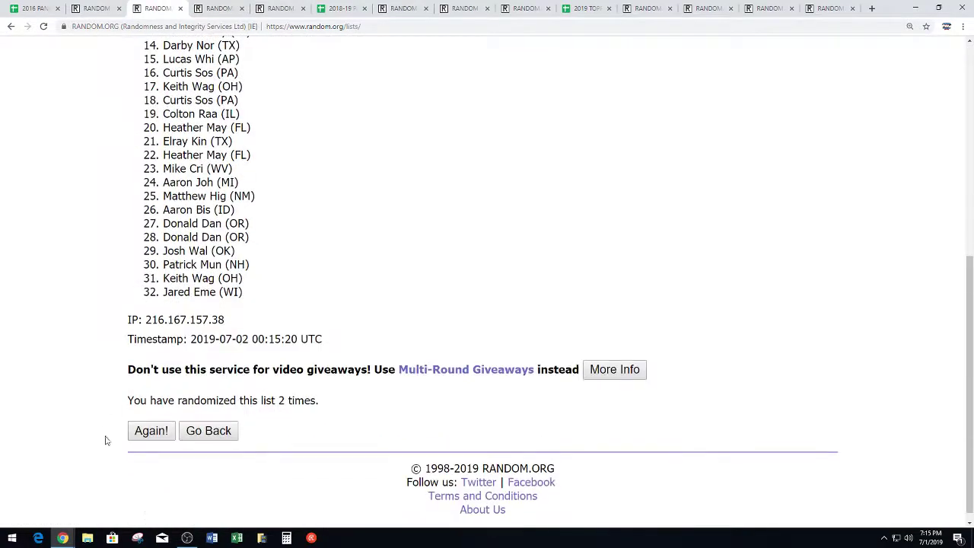
click(146, 430)
scroll(83, 379, down, 5)
click(149, 431)
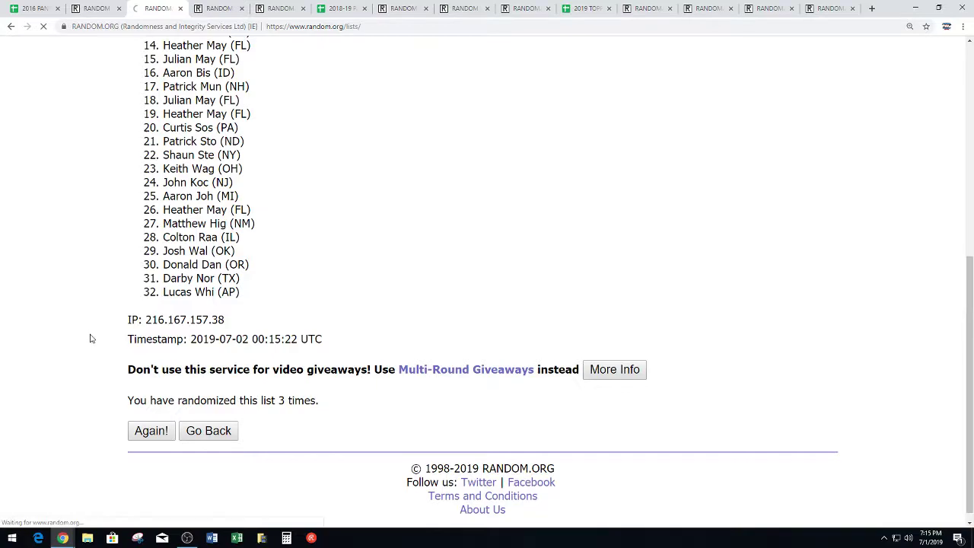
scroll(75, 395, down, 4)
scroll(135, 448, down, 2)
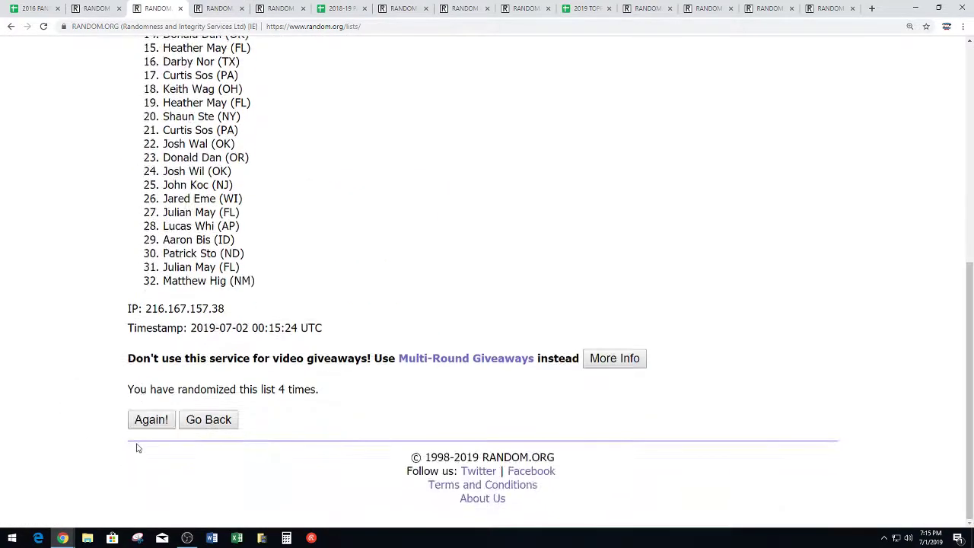
click(152, 425)
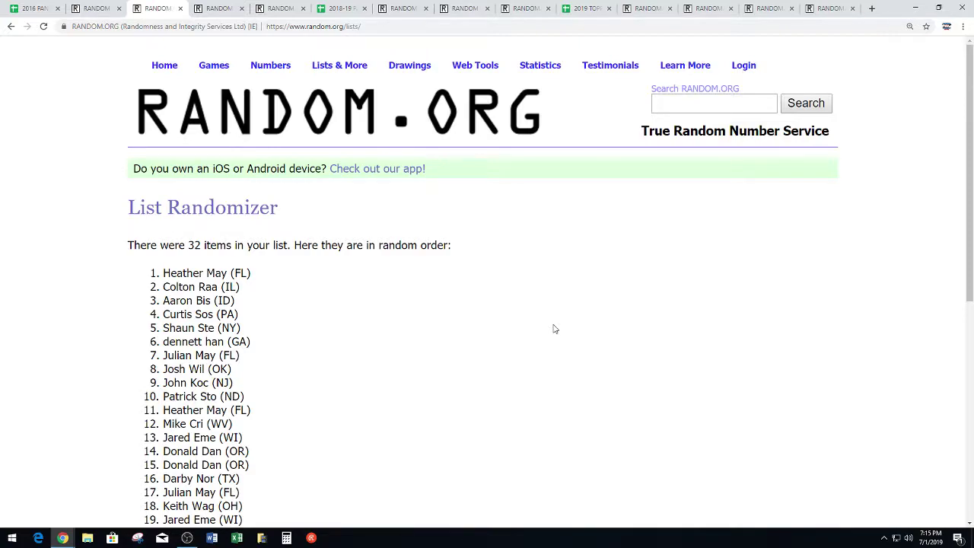
Copy the final shuffled list of 32 names and confirm the 5-times shuffle count
scroll(475, 323, down, 3)
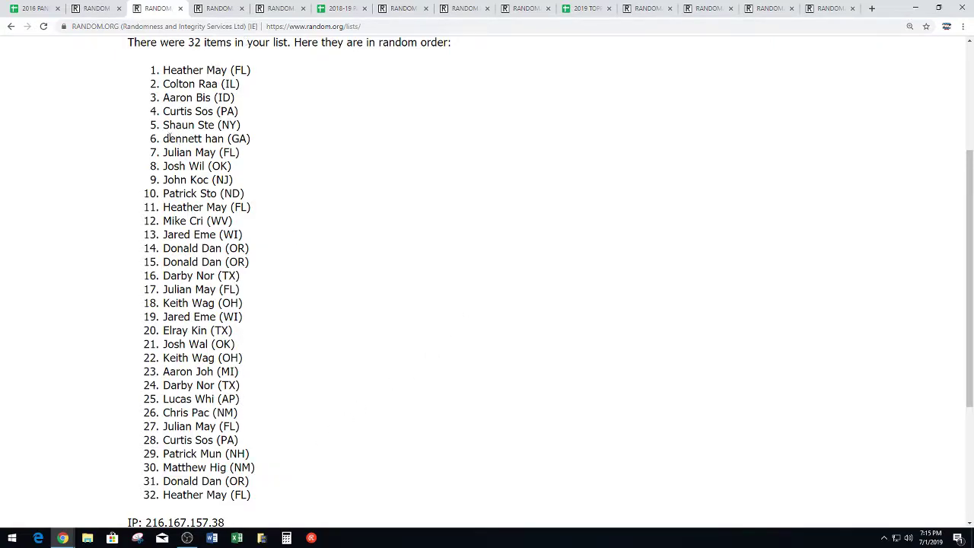
mouse_move(165, 69)
mouse_down()
mouse_move(189, 90)
mouse_move(250, 278)
mouse_move(256, 499)
mouse_up()
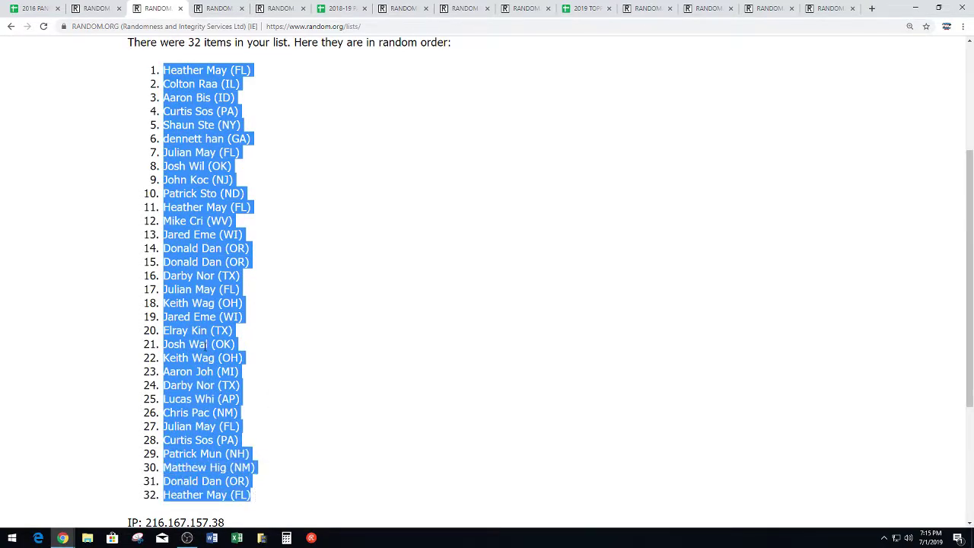
right_click(205, 344)
click(217, 356)
click(275, 357)
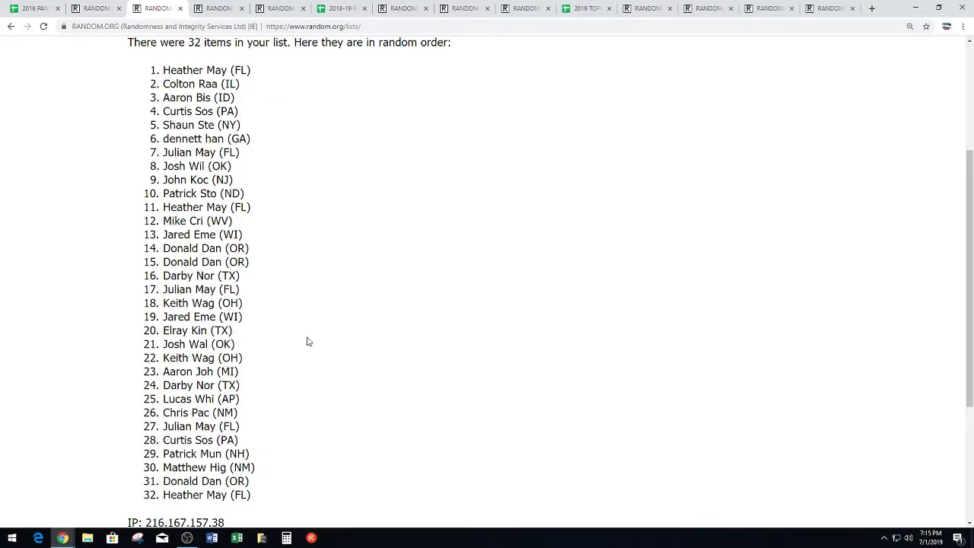
scroll(322, 315, down, 3)
drag(280, 386, 370, 392)
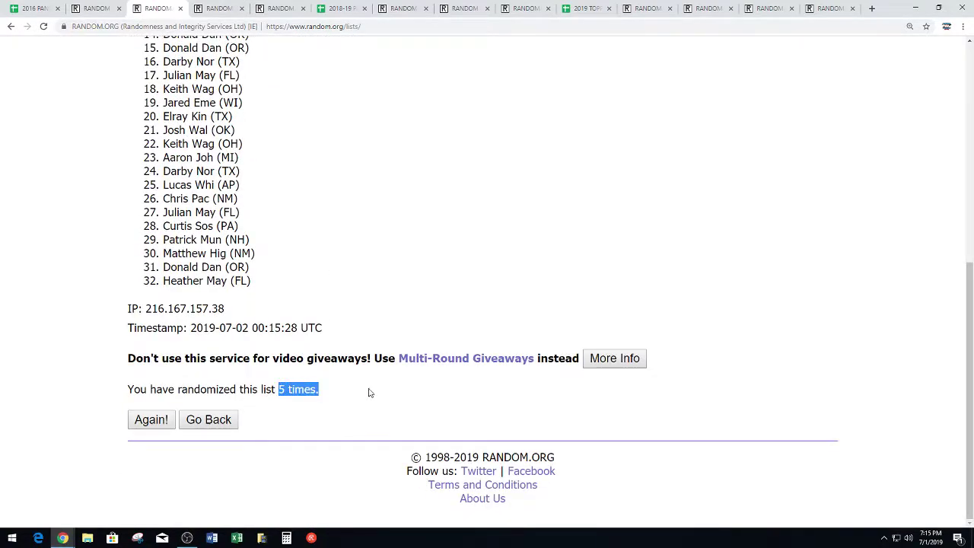
click(350, 266)
scroll(349, 265, up, 3)
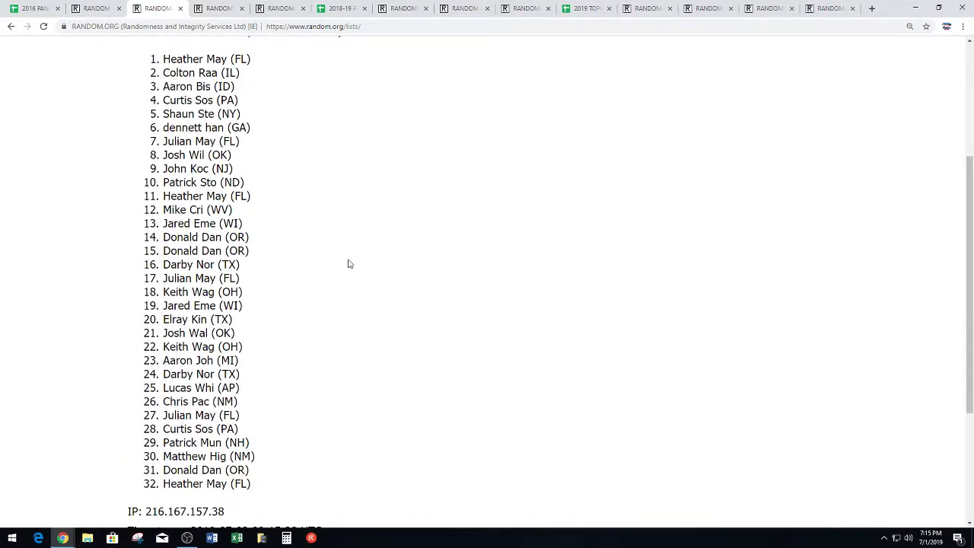
Paste the 32 shuffled spots into column A from A1 and make them bold
click(34, 9)
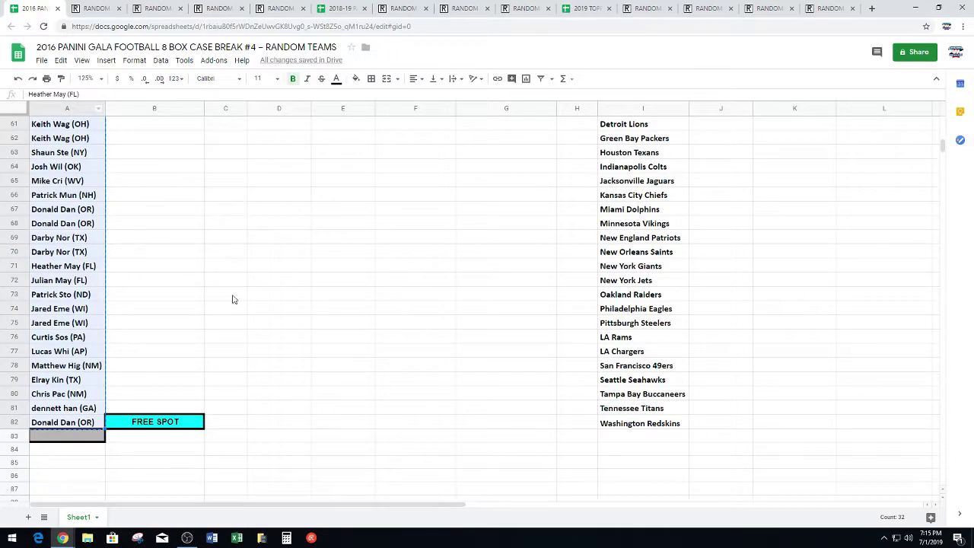
scroll(260, 317, up, 20)
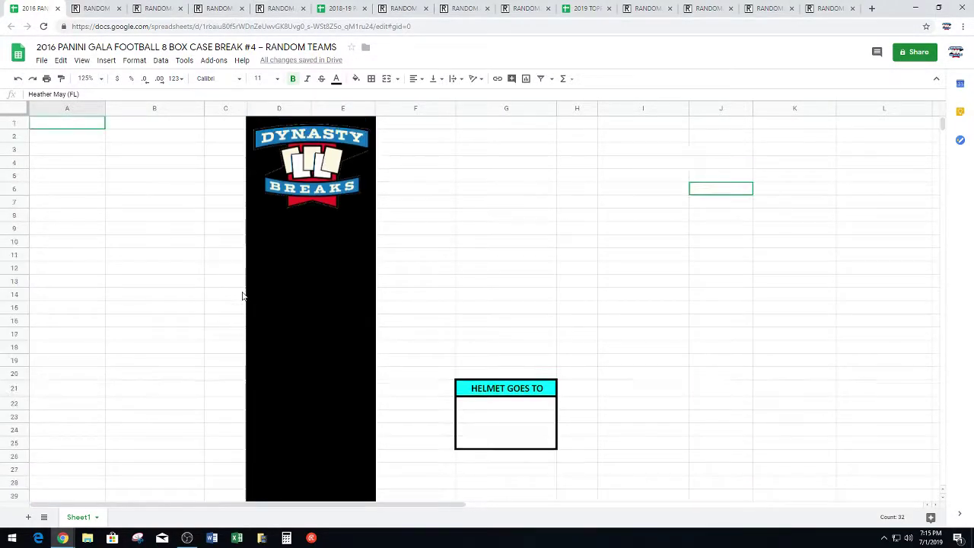
key(ctrl+z)
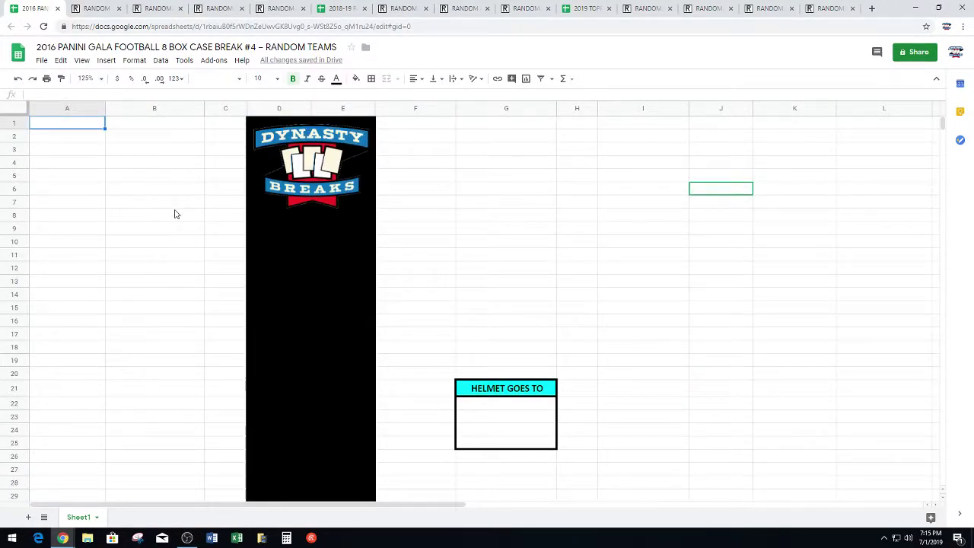
key(ctrl+v)
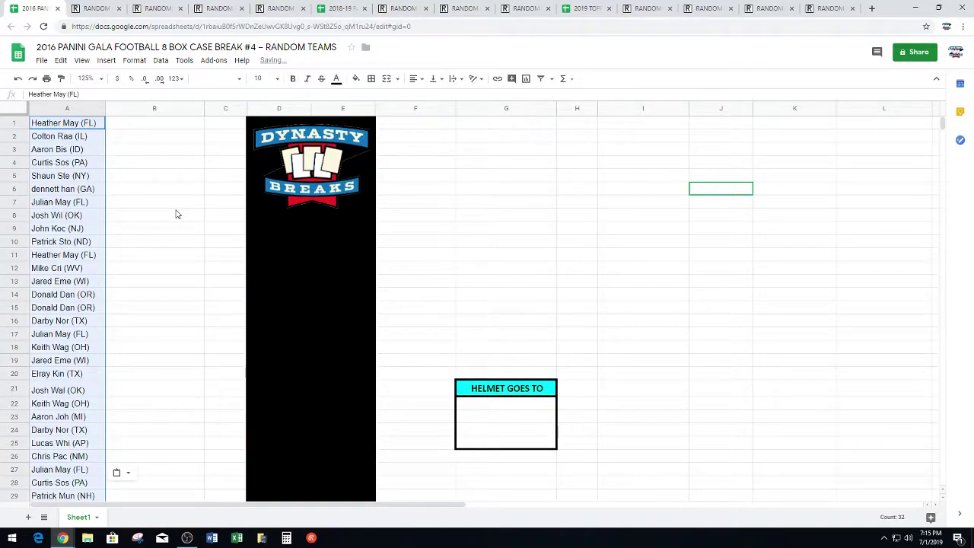
key(ctrl+b)
click(183, 251)
Move spots 17–32 from A17:A32 to F1:F16
scroll(174, 282, down, 2)
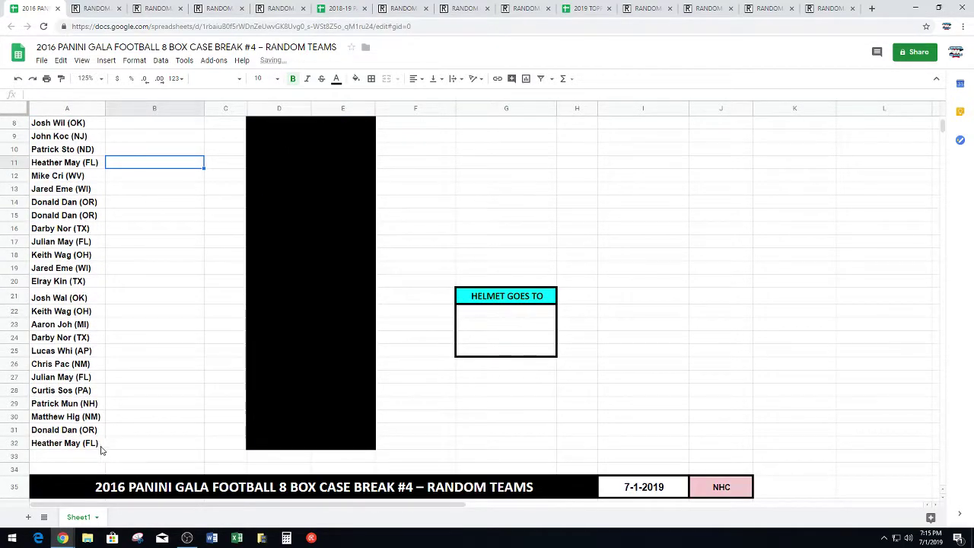
drag(102, 447, 81, 242)
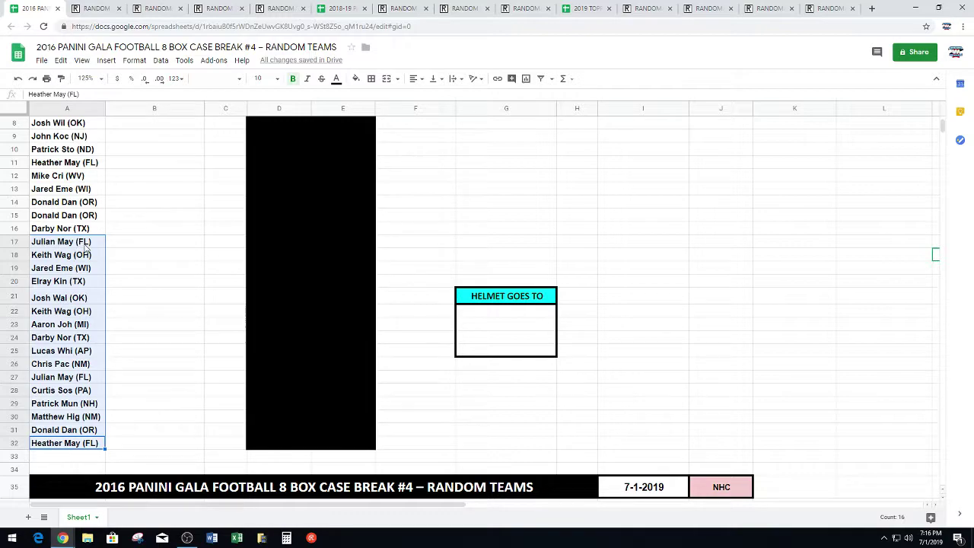
key(ctrl+c)
scroll(416, 262, up, 3)
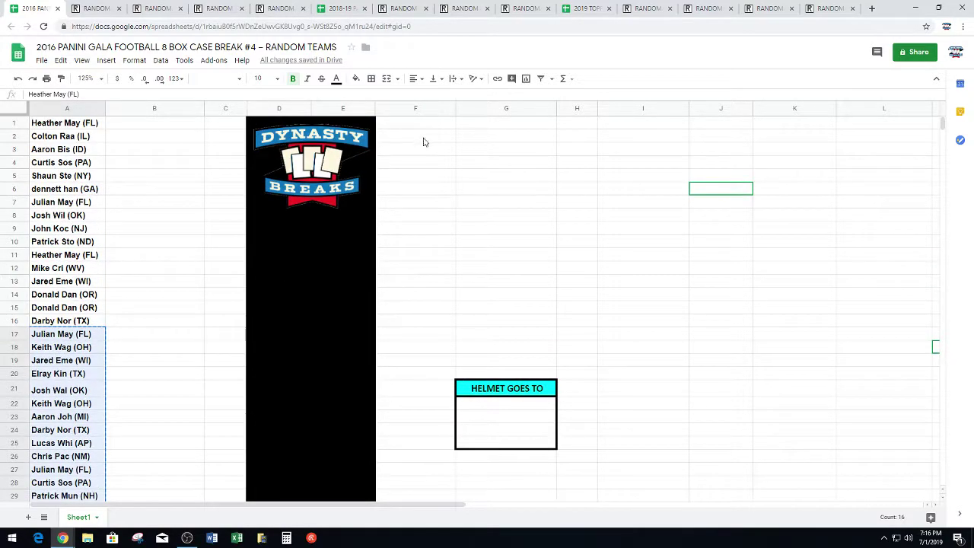
click(429, 121)
key(ctrl+v)
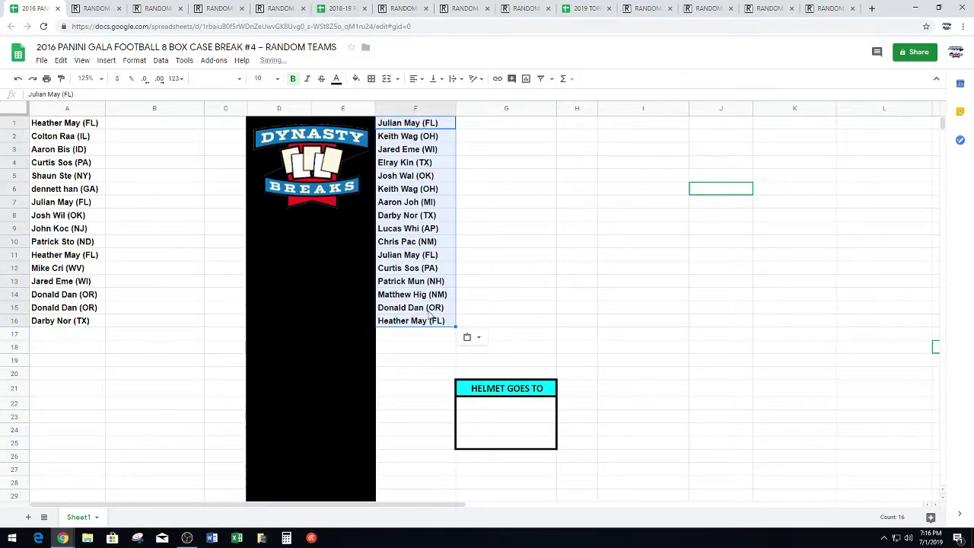
click(169, 375)
Select the 32 NFL team names in column I
scroll(180, 374, down, 1)
scroll(181, 375, down, 7)
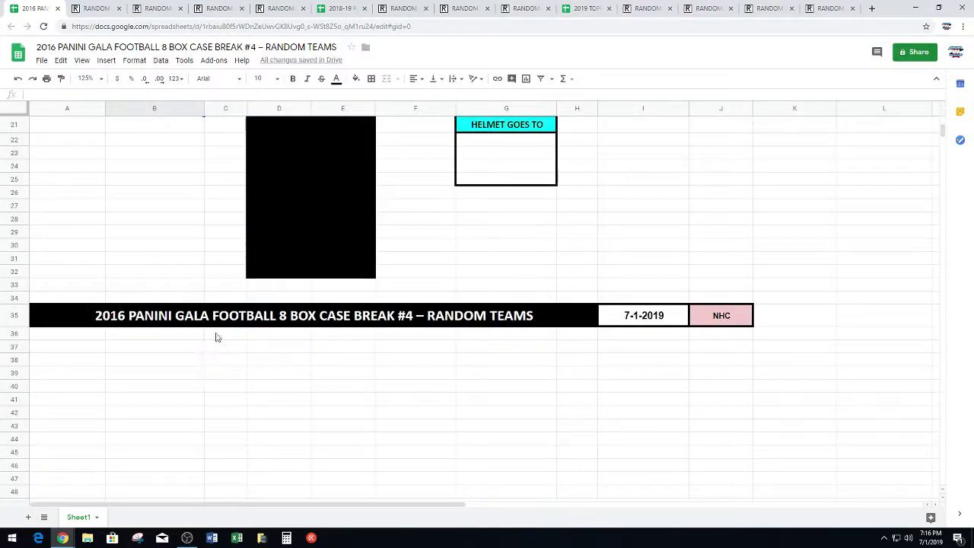
scroll(707, 189, down, 2)
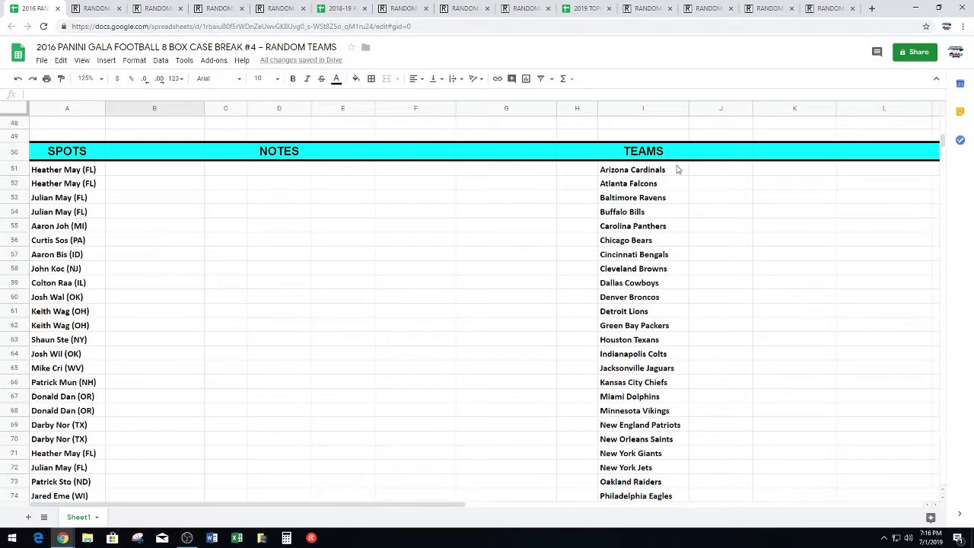
mouse_move(673, 169)
mouse_down()
mouse_move(652, 199)
mouse_move(652, 472)
mouse_move(662, 516)
mouse_move(655, 447)
mouse_up()
Copy the 32 team names from column I into the list randomizer box
key(ctrl+c)
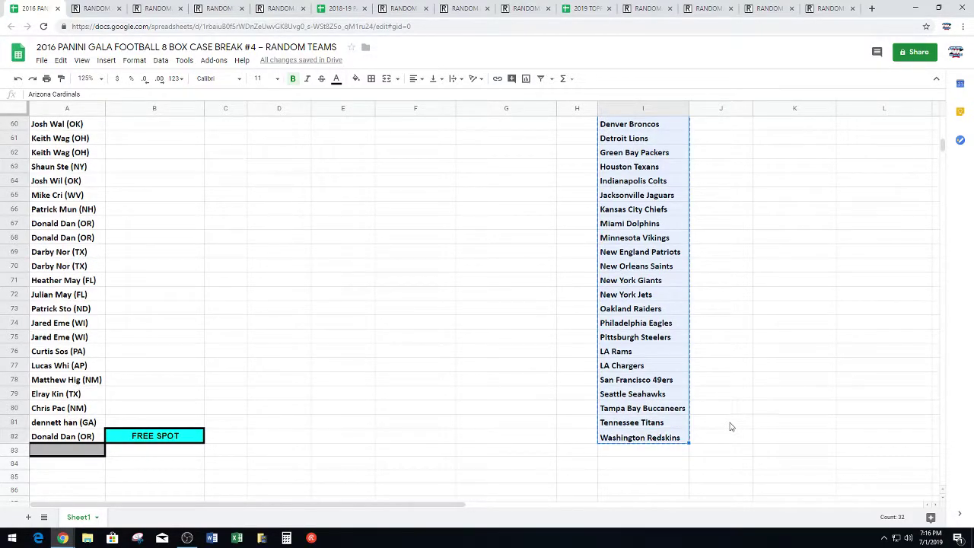
click(219, 8)
scroll(206, 254, down, 3)
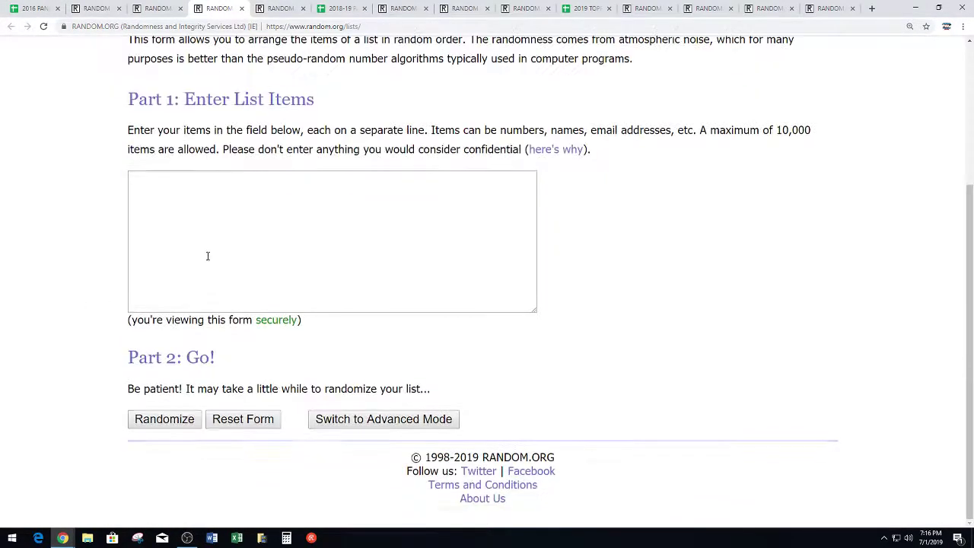
right_click(206, 254)
click(227, 331)
Randomize the team list, then reshuffle until it has been shuffled five times
click(156, 420)
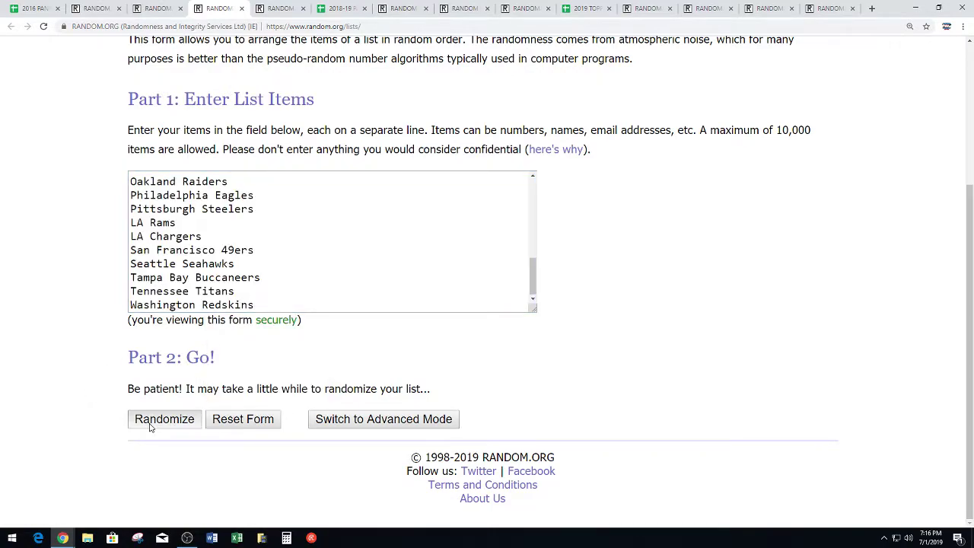
scroll(90, 346, down, 5)
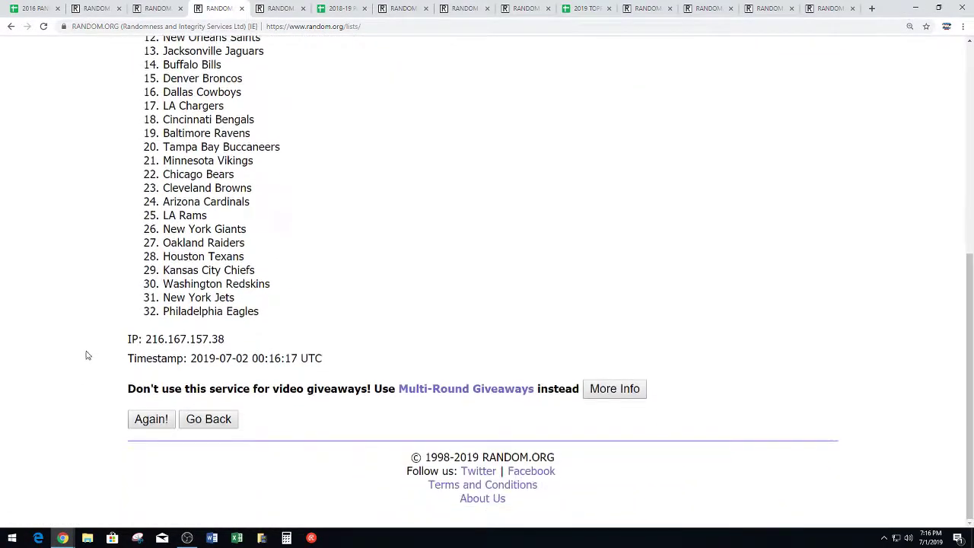
click(144, 411)
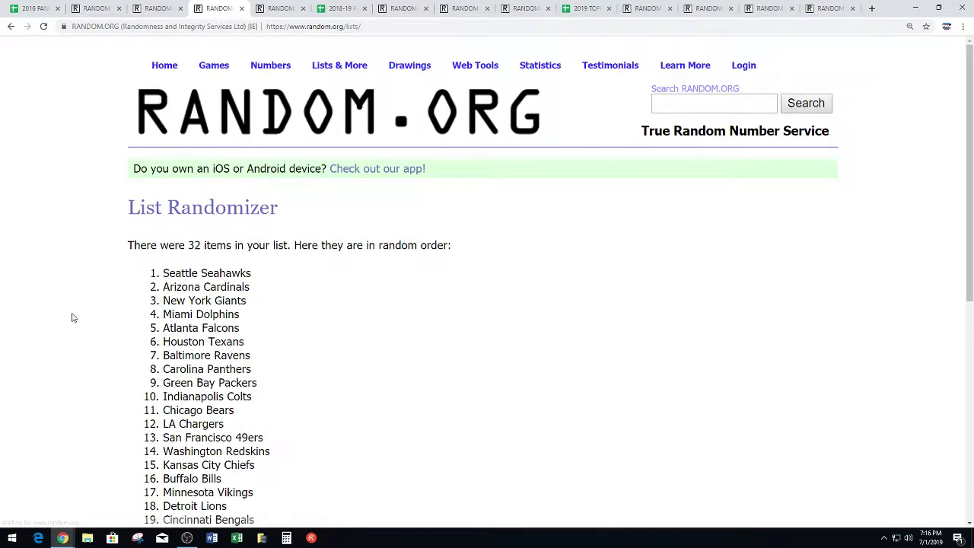
scroll(71, 315, down, 5)
click(164, 421)
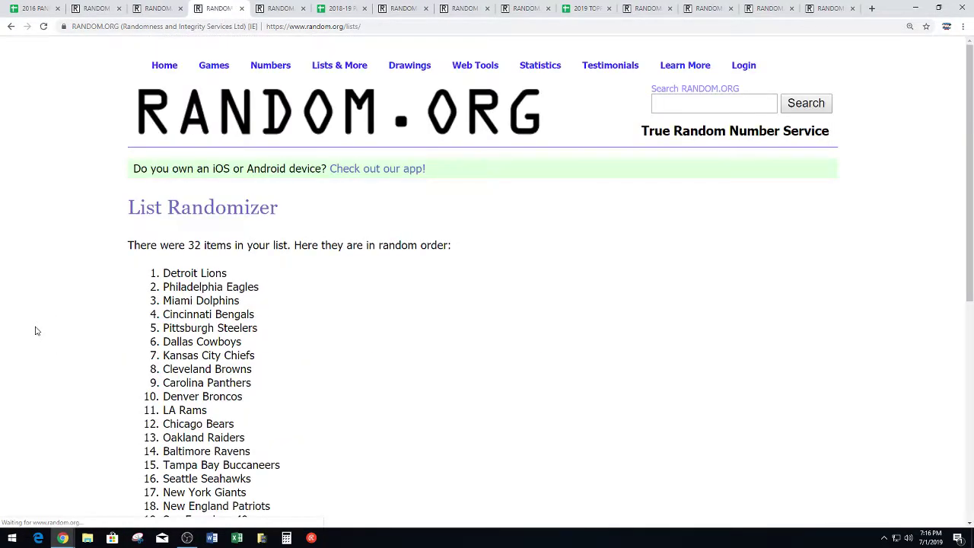
scroll(38, 342, down, 5)
click(137, 423)
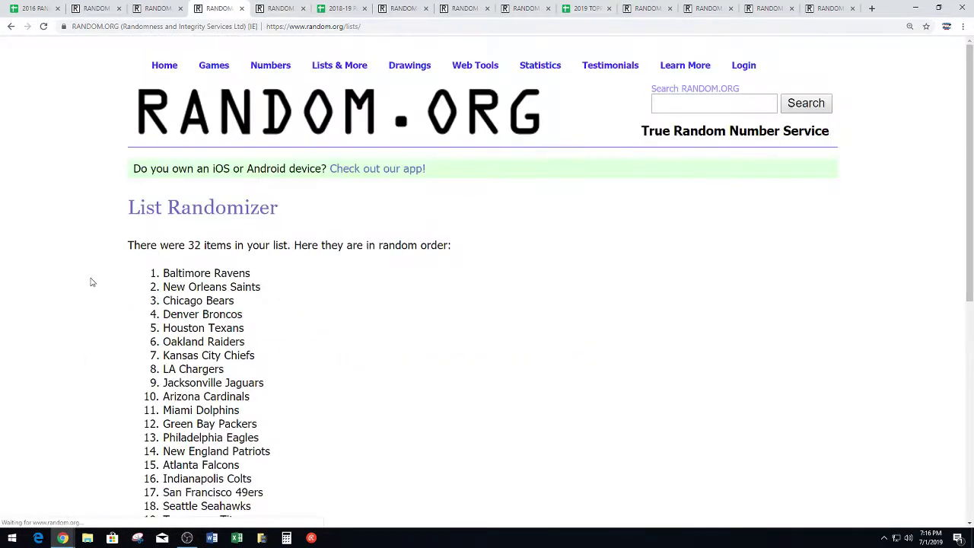
scroll(84, 304, down, 5)
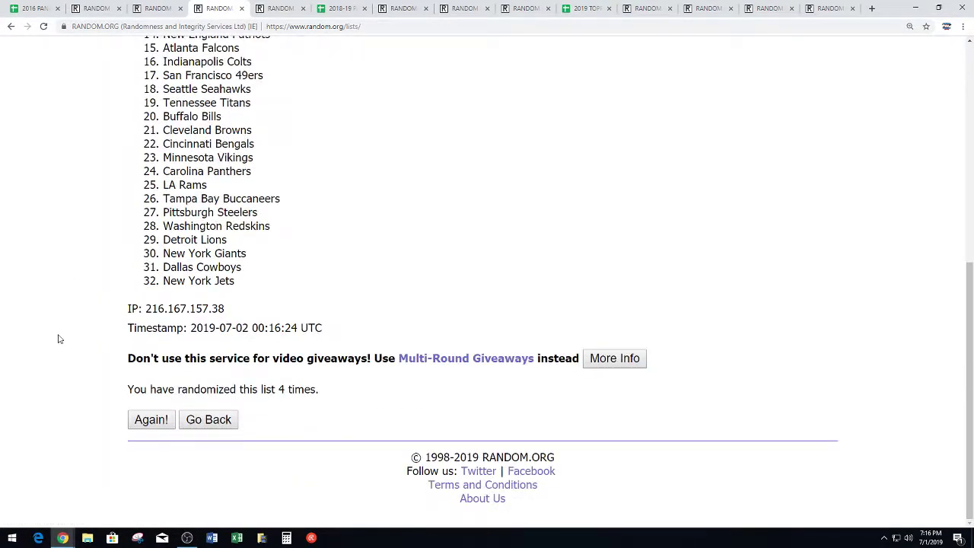
click(151, 425)
Copy the final randomized team order, which starts with Cleveland Browns
scroll(593, 228, down, 3)
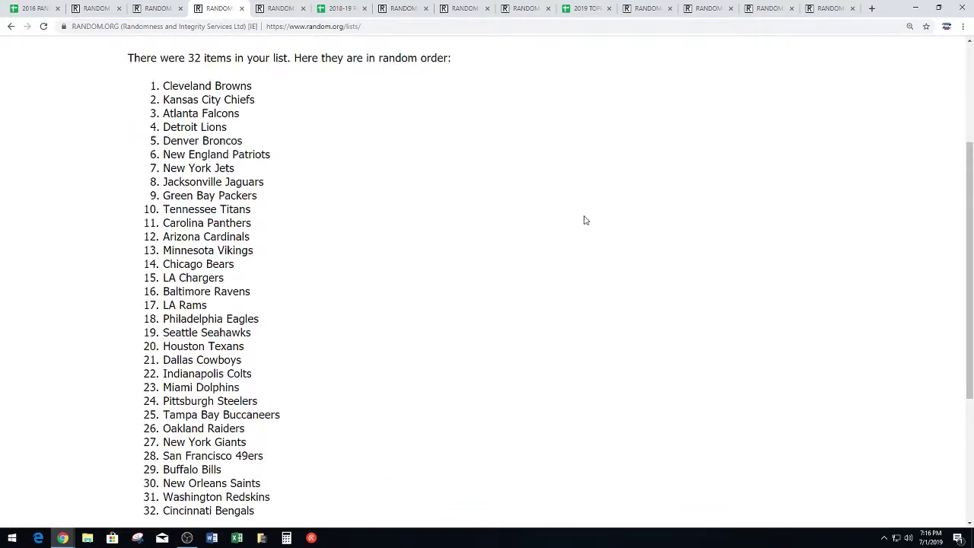
scroll(585, 218, down, 1)
scroll(581, 213, up, 2)
scroll(572, 205, down, 2)
scroll(554, 190, up, 1)
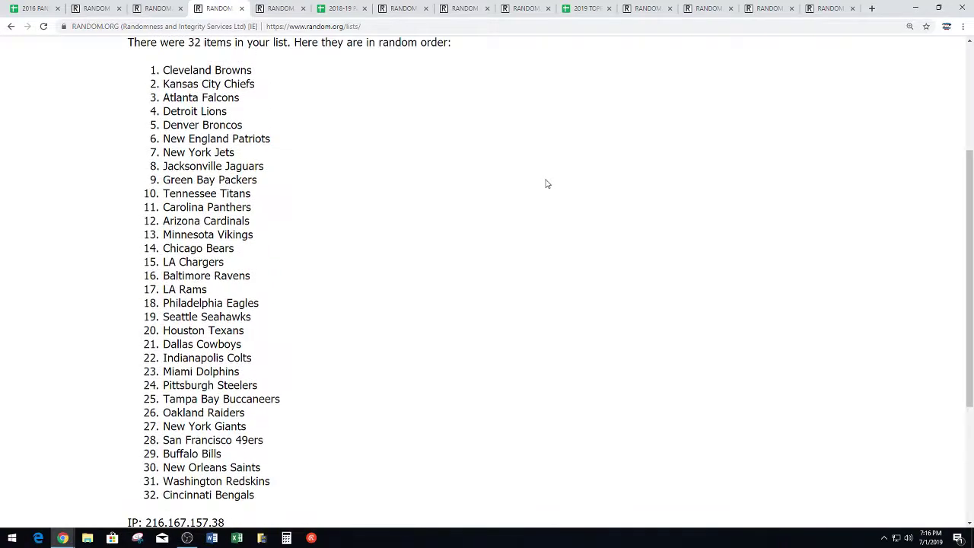
drag(164, 70, 286, 501)
right_click(188, 357)
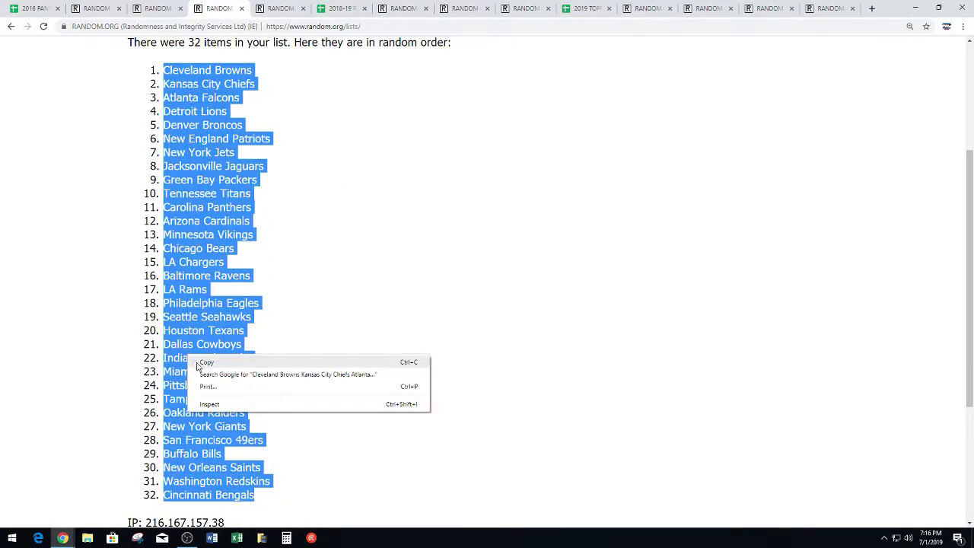
click(199, 364)
click(309, 316)
scroll(321, 310, down, 3)
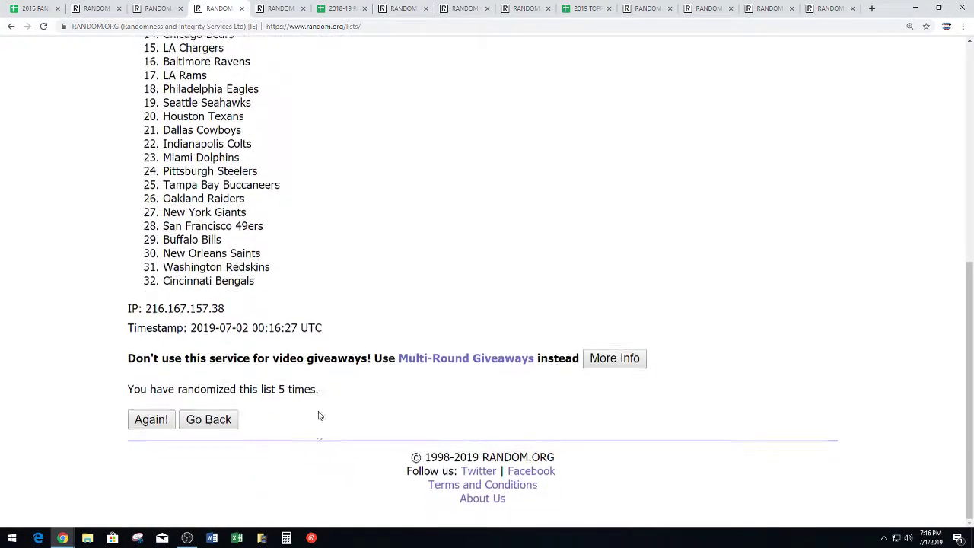
drag(279, 396, 398, 393)
click(405, 284)
scroll(405, 287, up, 5)
Paste the randomized teams into column B starting at B1
click(34, 9)
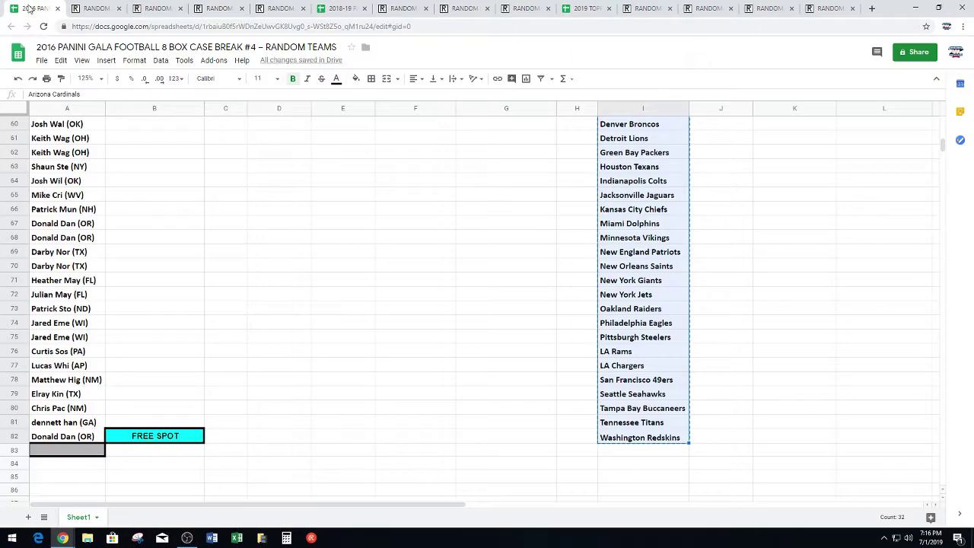
scroll(221, 283, up, 5)
scroll(220, 286, up, 8)
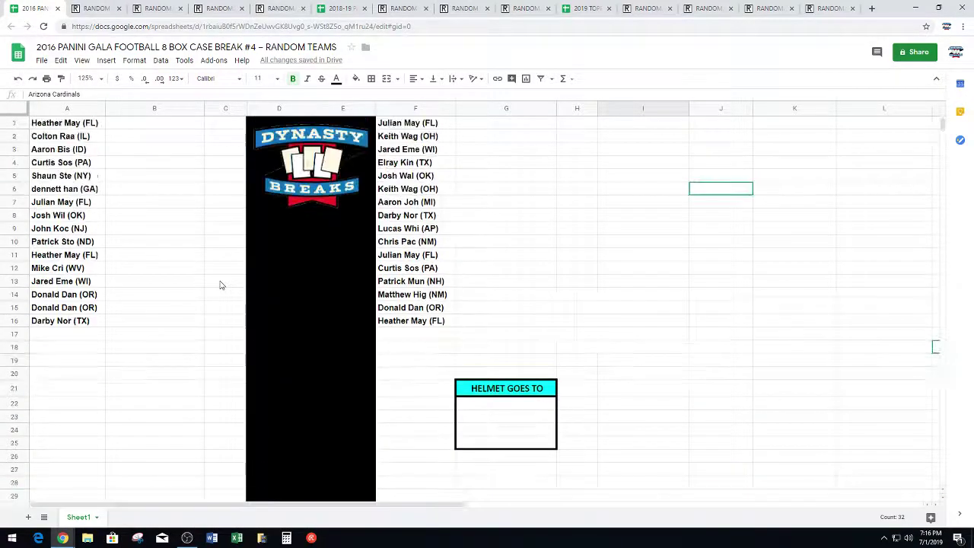
click(187, 126)
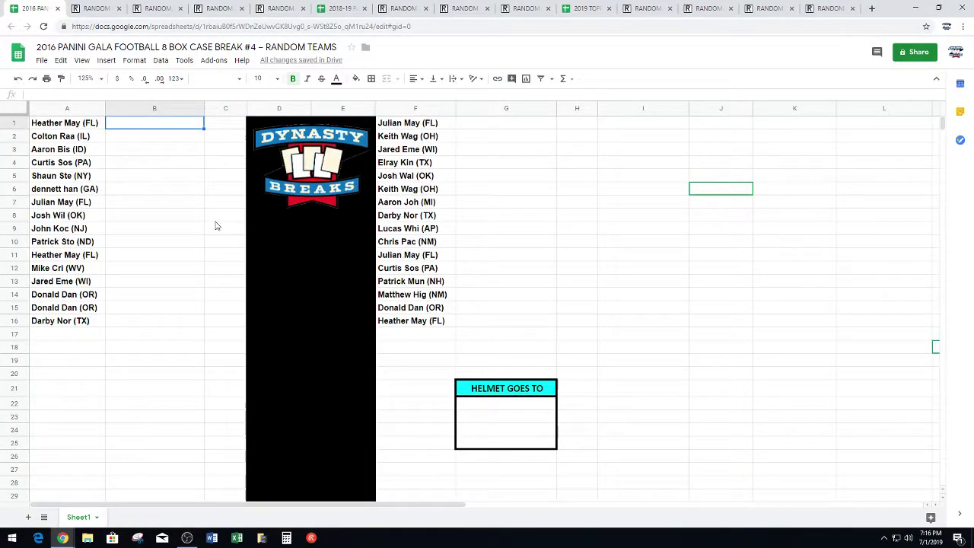
key(ctrl+v)
click(83, 388)
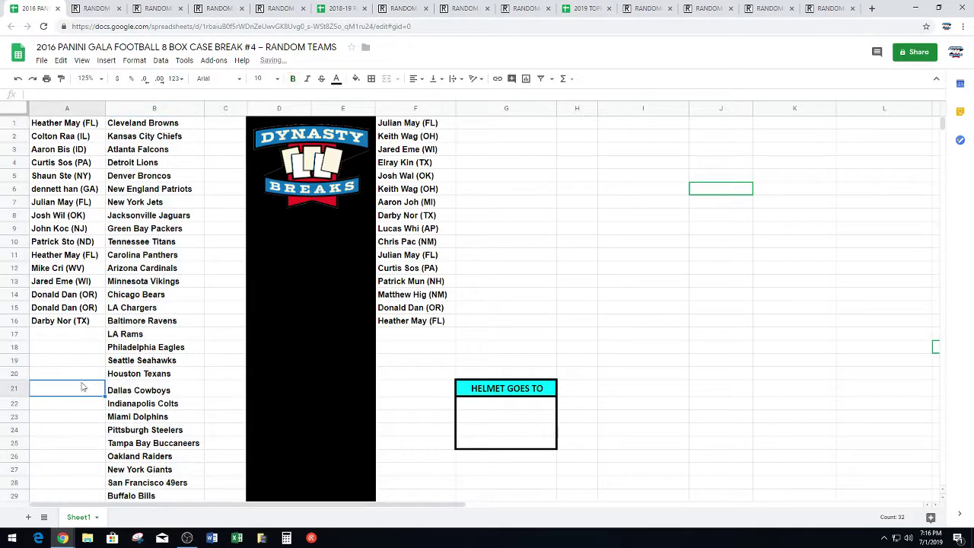
Move teams 17–32 from B17:B32 to G1:G16 beside column F
scroll(83, 388, down, 3)
drag(131, 268, 156, 472)
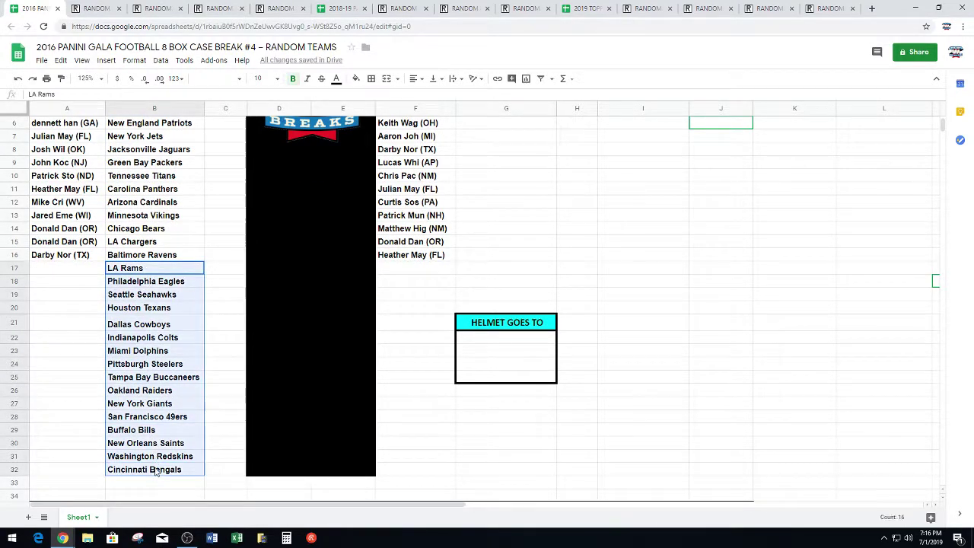
key(ctrl+c)
scroll(545, 380, up, 2)
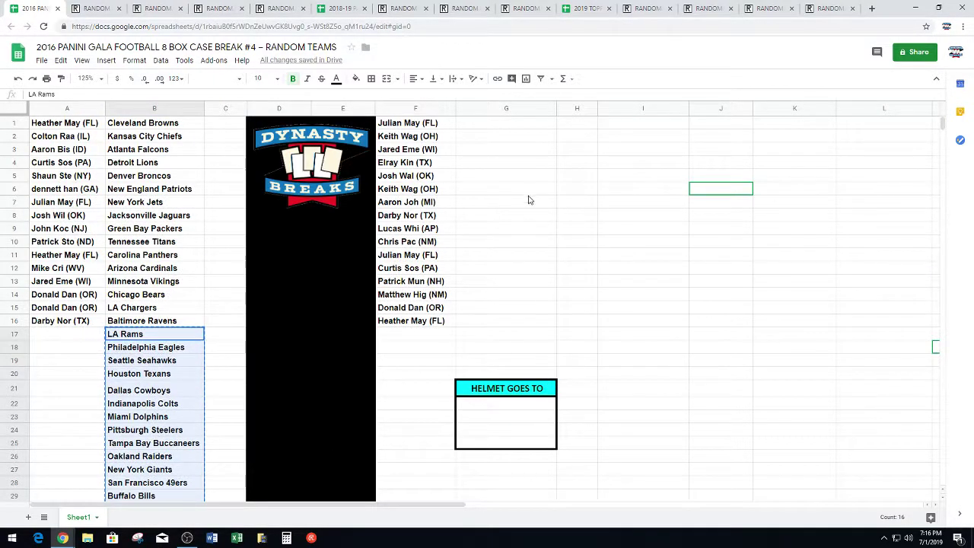
click(522, 128)
key(ctrl+v)
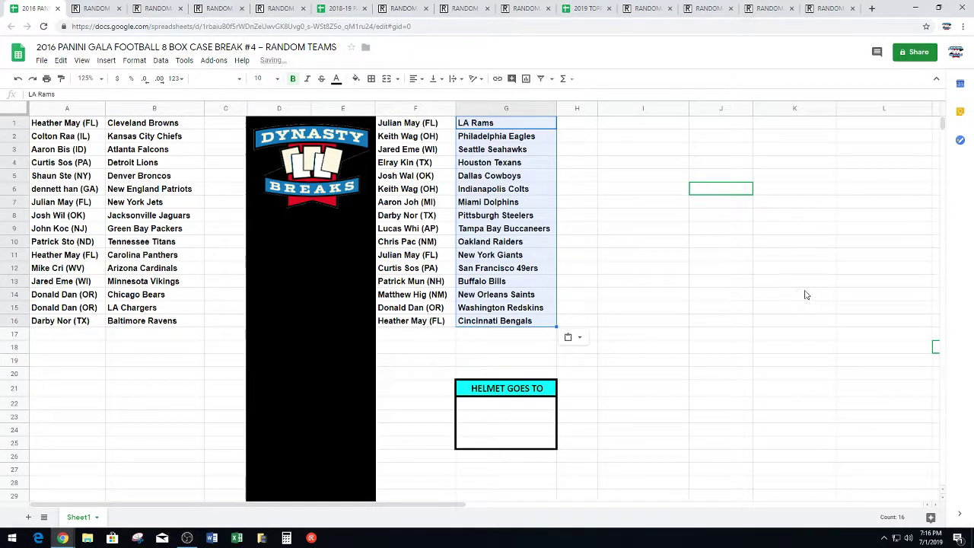
click(804, 295)
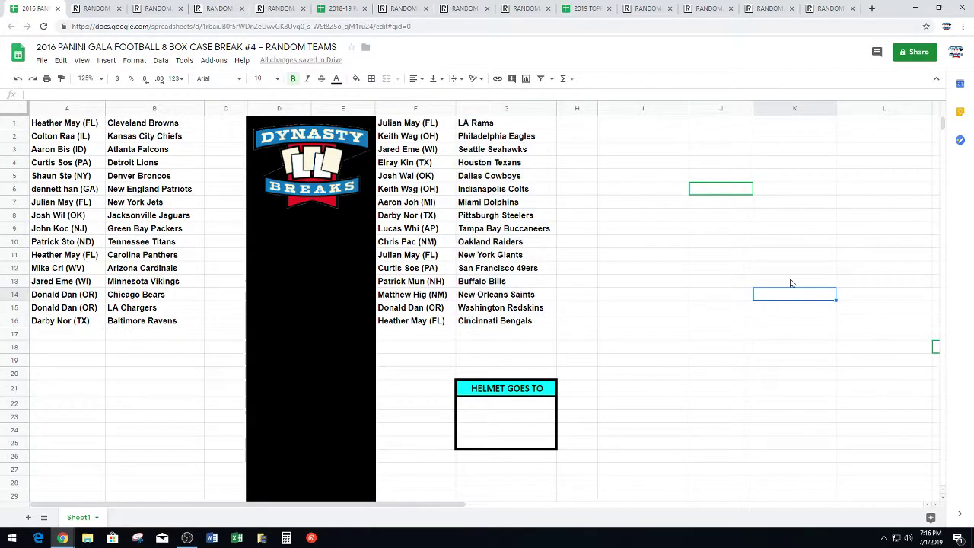
Set the break sheet's toolbar zoom level to 200%
click(85, 79)
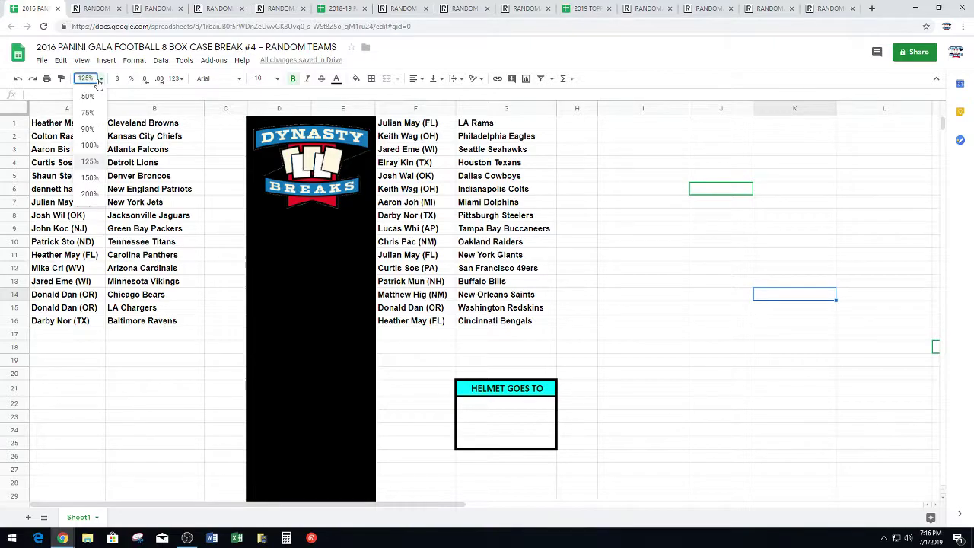
click(88, 193)
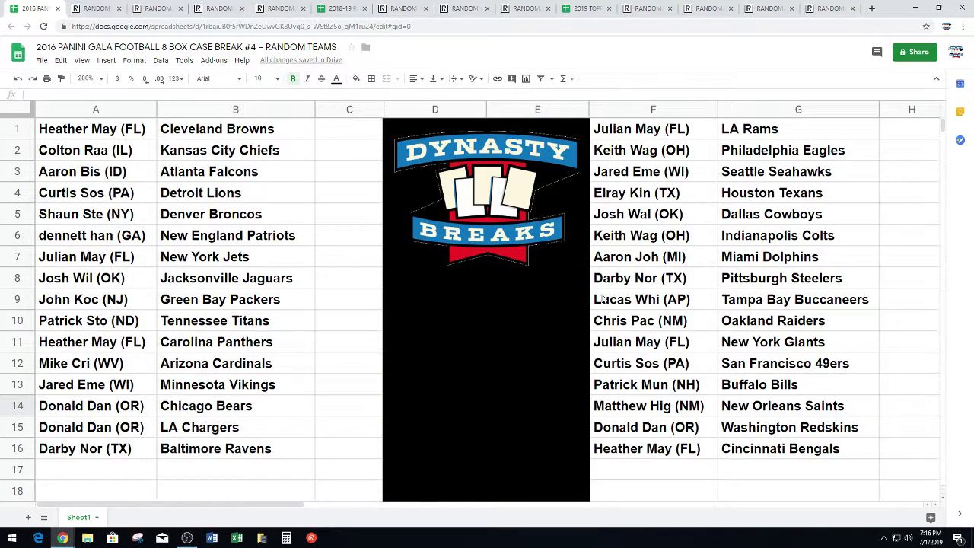